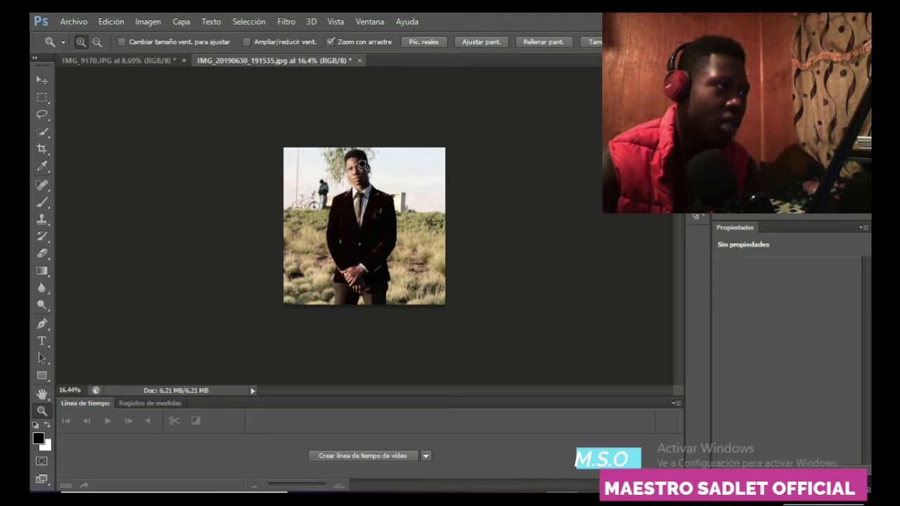
# Examine the portrait of the man in the suit, both close up and as a whole
pyautogui.moveTo(367, 167); pyautogui.dragTo(380, 180)
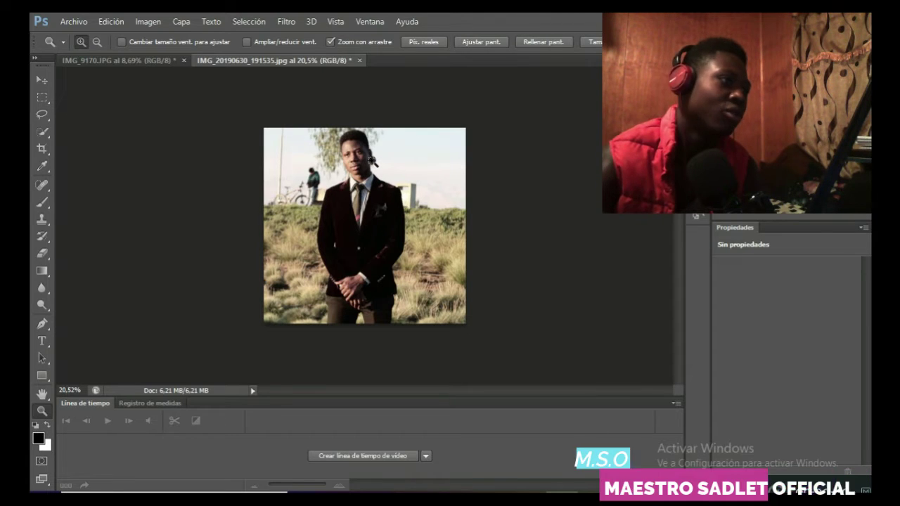
pyautogui.moveTo(391, 190); pyautogui.dragTo(440, 191)
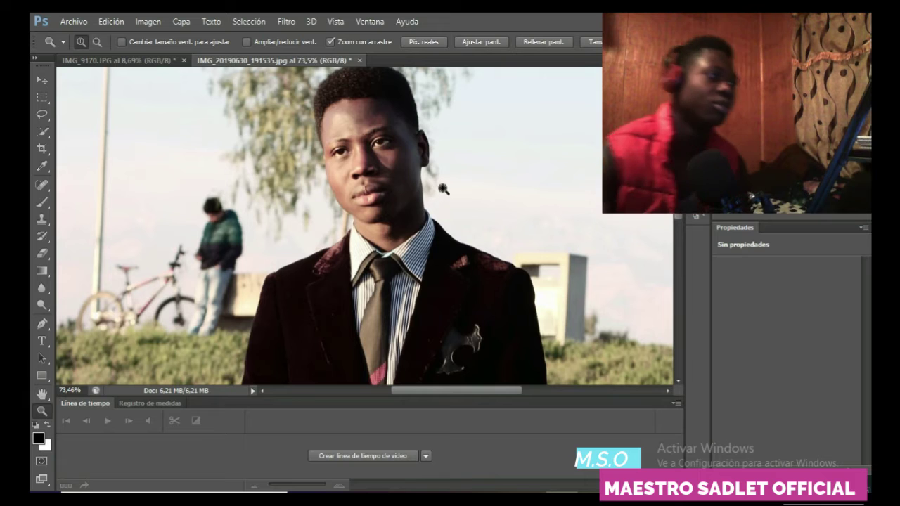
pyautogui.moveTo(179, 203); pyautogui.dragTo(204, 246)
pyautogui.moveTo(618, 321); pyautogui.dragTo(388, 166)
pyautogui.moveTo(385, 133); pyautogui.dragTo(436, 121)
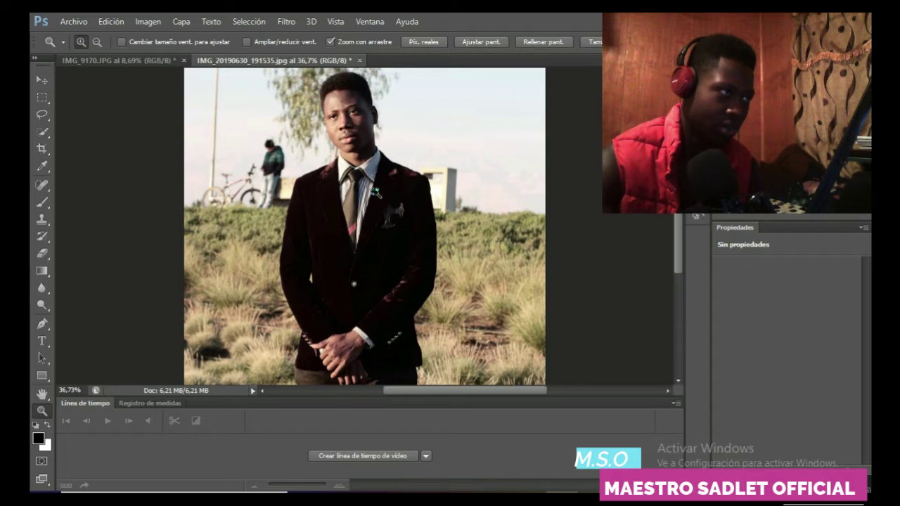
pyautogui.moveTo(339, 101)
pyautogui.mouseDown()
pyautogui.moveTo(394, 101)
pyautogui.moveTo(309, 101)
pyautogui.moveTo(339, 102)
pyautogui.mouseUp()
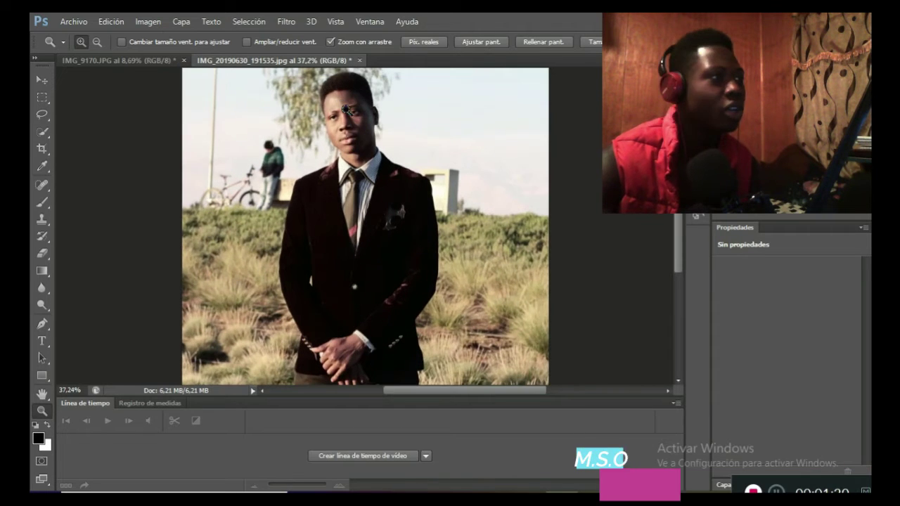
pyautogui.scroll(-3, 362, 196)
pyautogui.scroll(3, 384, 217)
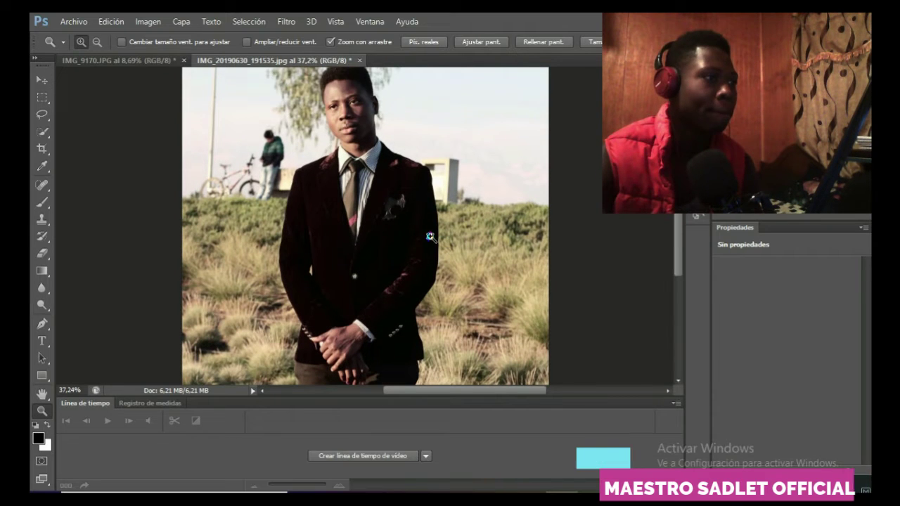
pyautogui.scroll(-1, 281, 268)
# Start a Pen tool path at the photo's bottom edge and trace the left side of the trousers up to the jacket hem
pyautogui.click(41, 325)
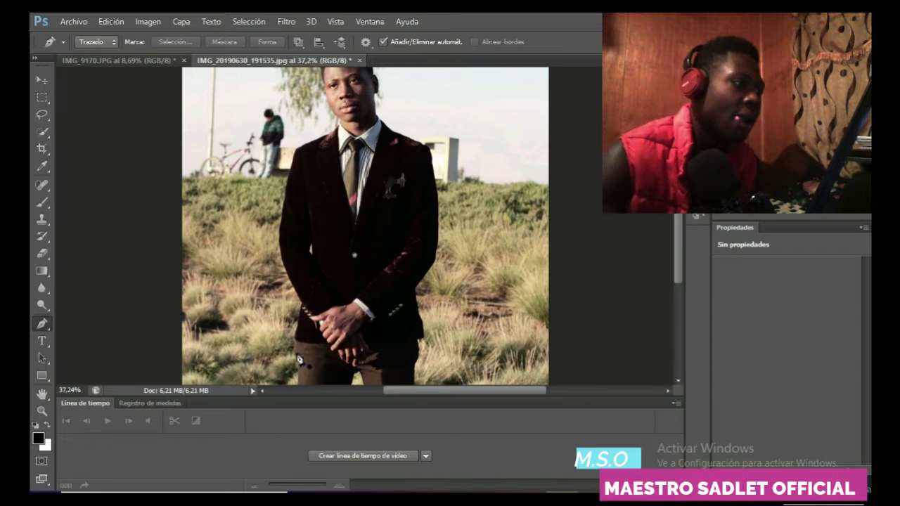
pyautogui.click(49, 412)
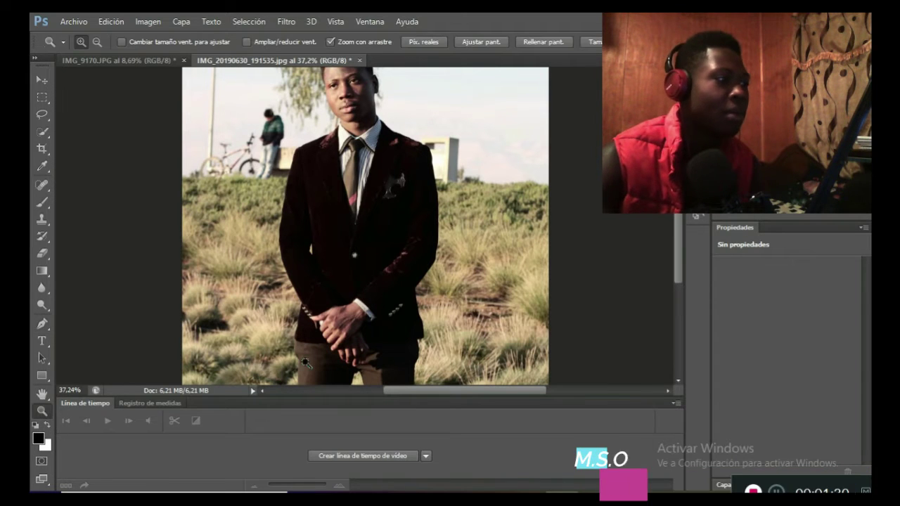
pyautogui.scroll(-2, 317, 358)
pyautogui.moveTo(376, 372); pyautogui.dragTo(366, 305)
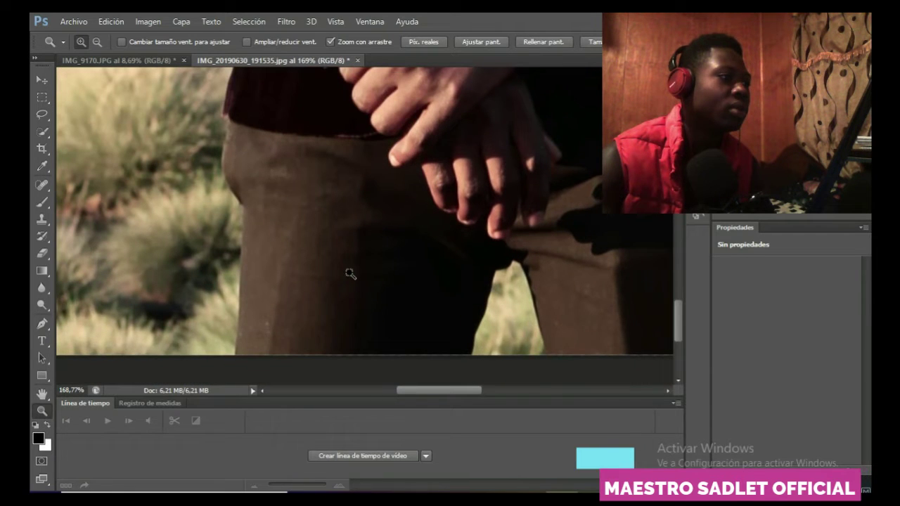
pyautogui.click(42, 325)
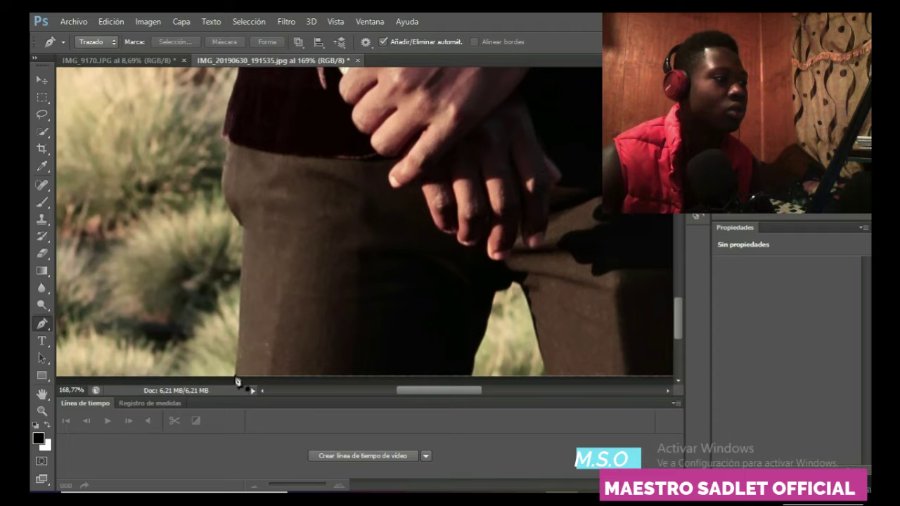
pyautogui.click(238, 375)
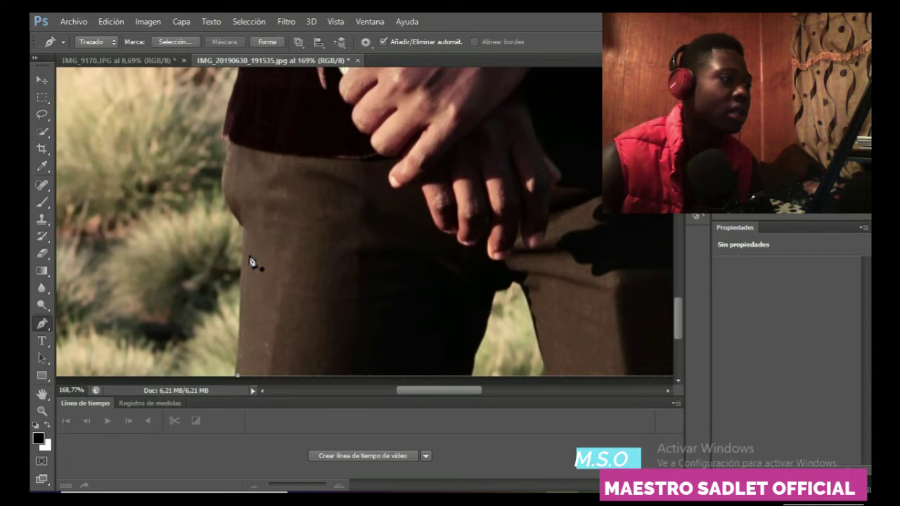
pyautogui.click(246, 252)
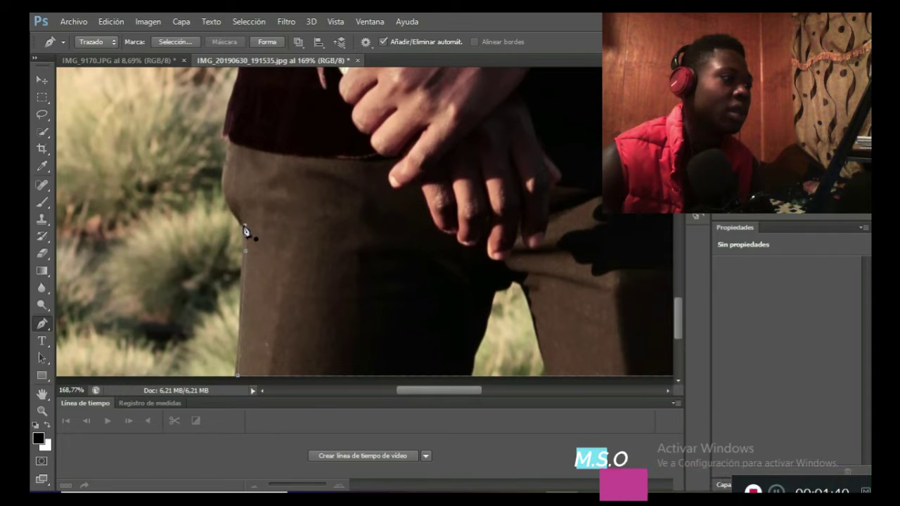
pyautogui.click(225, 186)
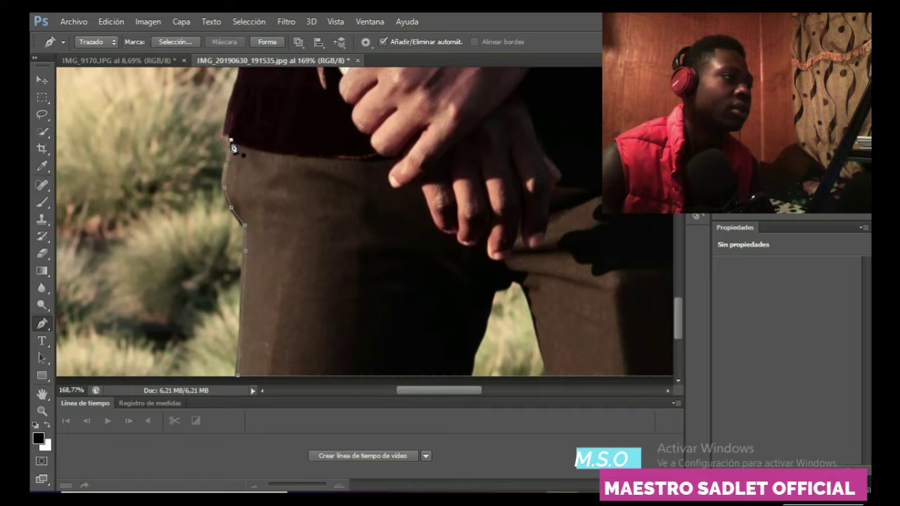
# Continue the pen path around the jacket's left hem corner and onto the lower part of its side edge
pyautogui.click(43, 411)
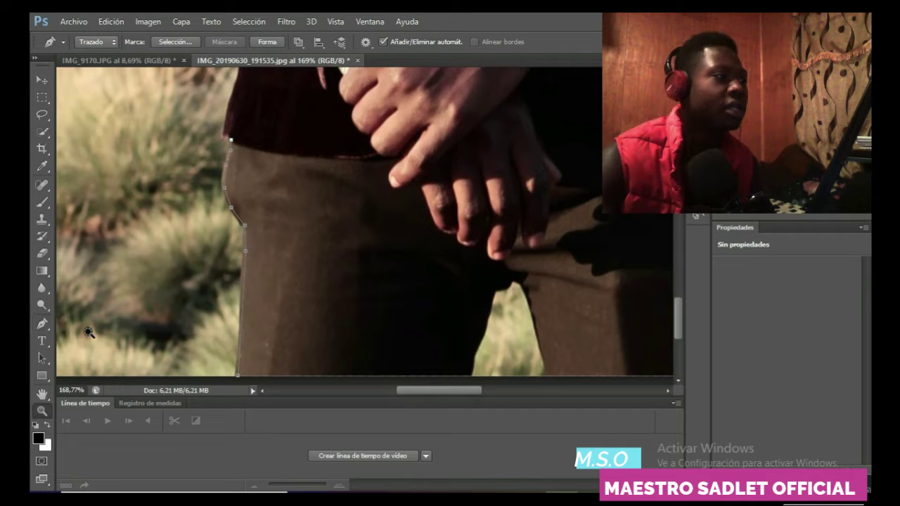
pyautogui.click(234, 141)
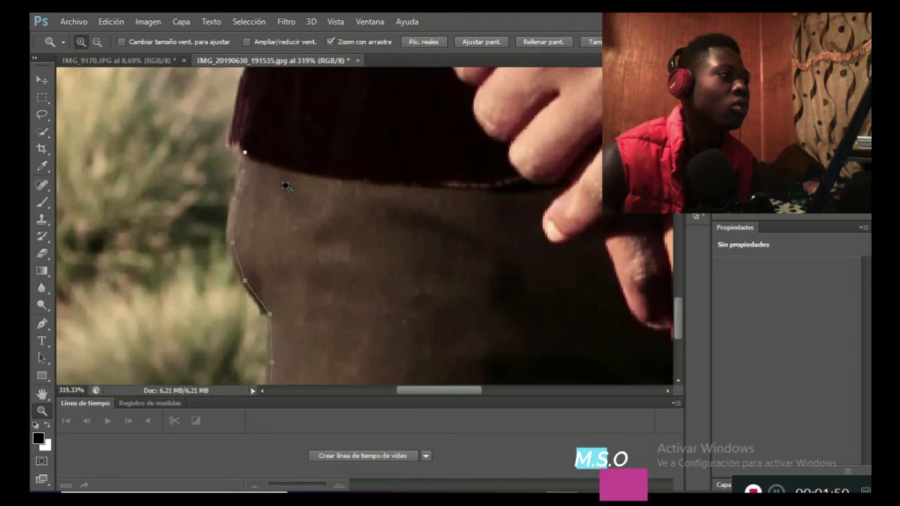
pyautogui.click(283, 183)
pyautogui.click(283, 183)
pyautogui.click(42, 324)
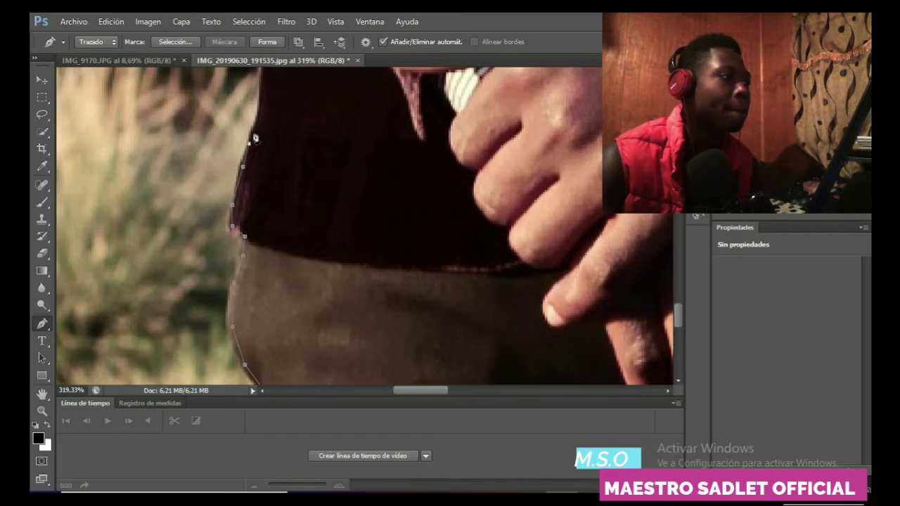
# Extend the pen path up the jacket's left side to the corner where it meets the sleeve above the cuff buttons
pyautogui.scroll(3, 274, 186)
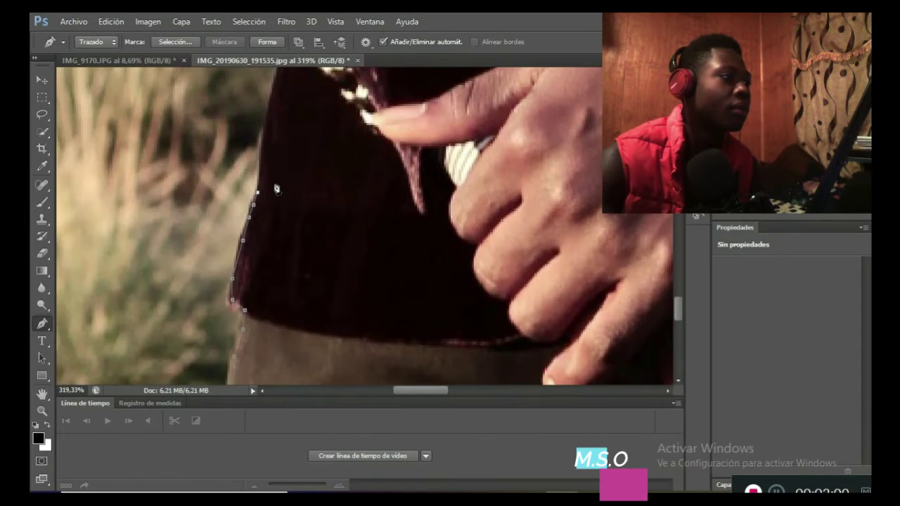
pyautogui.scroll(1, 277, 188)
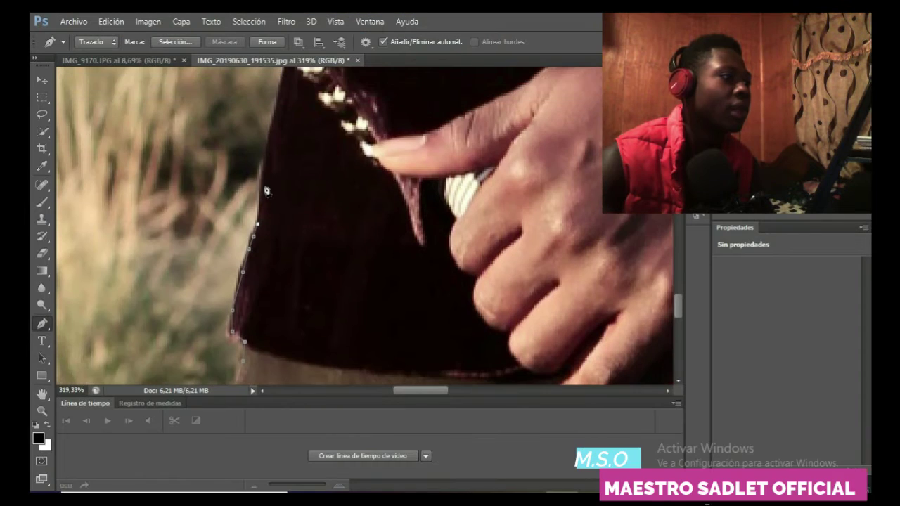
pyautogui.click(271, 149)
pyautogui.scroll(2, 272, 149)
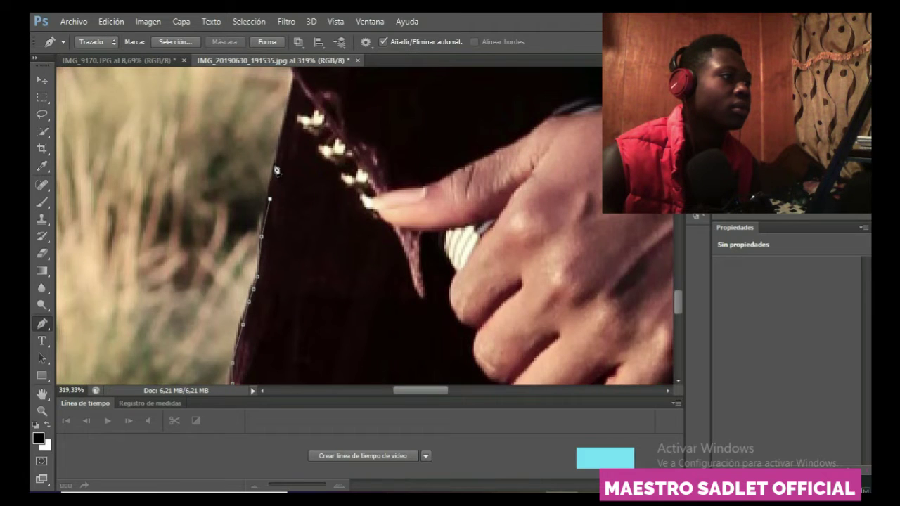
pyautogui.click(279, 167)
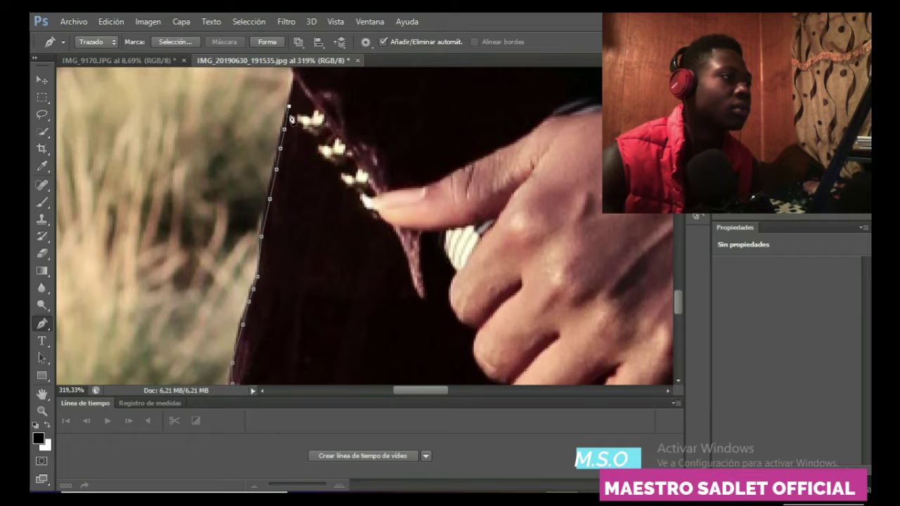
pyautogui.scroll(3, 292, 112)
pyautogui.click(297, 150)
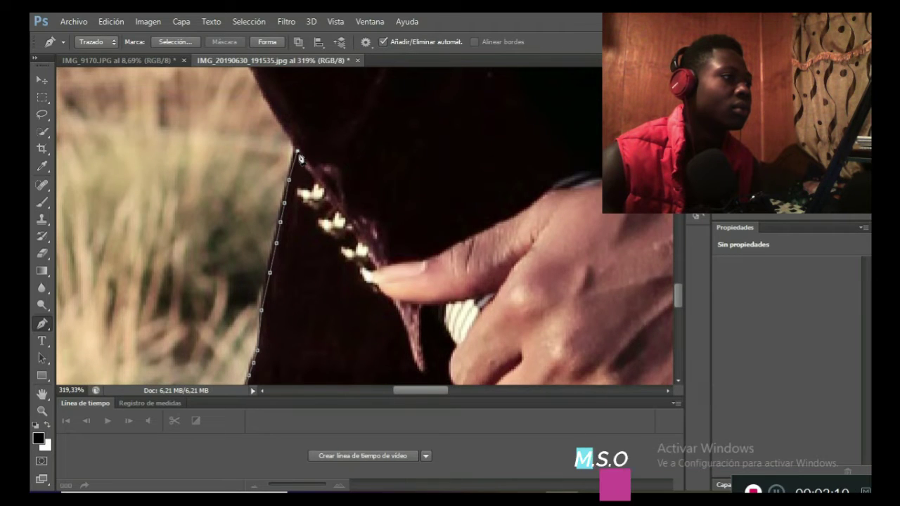
# Trace the pen path along the outer edge of the left forearm sleeve, from the cuff up towards the elbow
pyautogui.scroll(3, 300, 159)
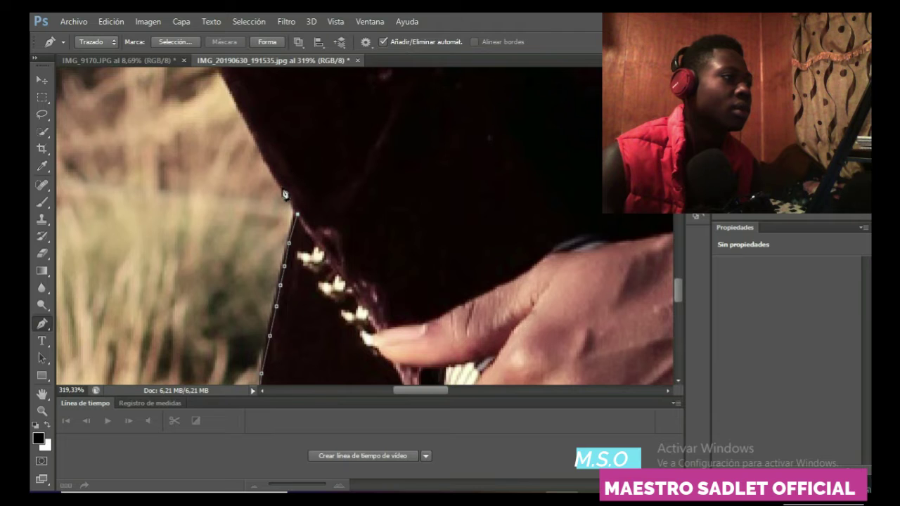
pyautogui.click(240, 107)
pyautogui.scroll(3, 242, 185)
pyautogui.scroll(1, 242, 185)
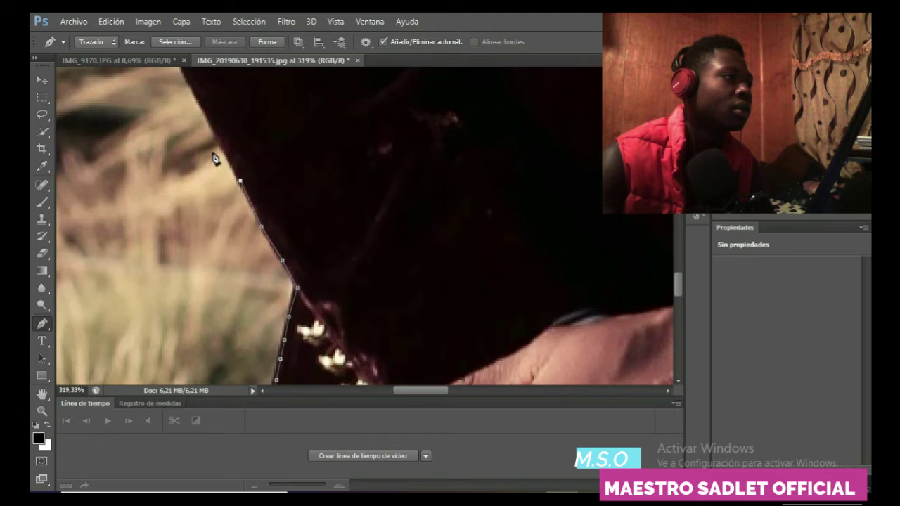
pyautogui.scroll(2, 231, 164)
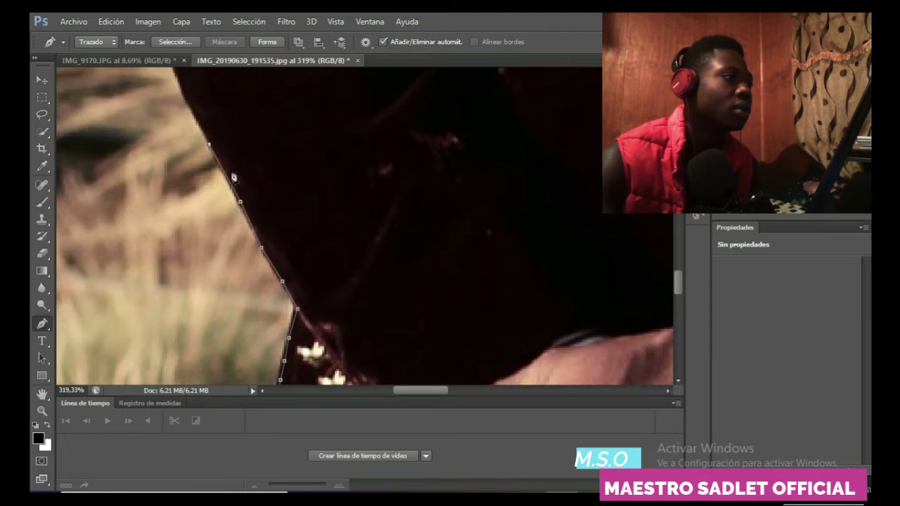
pyautogui.click(188, 120)
pyautogui.scroll(3, 191, 130)
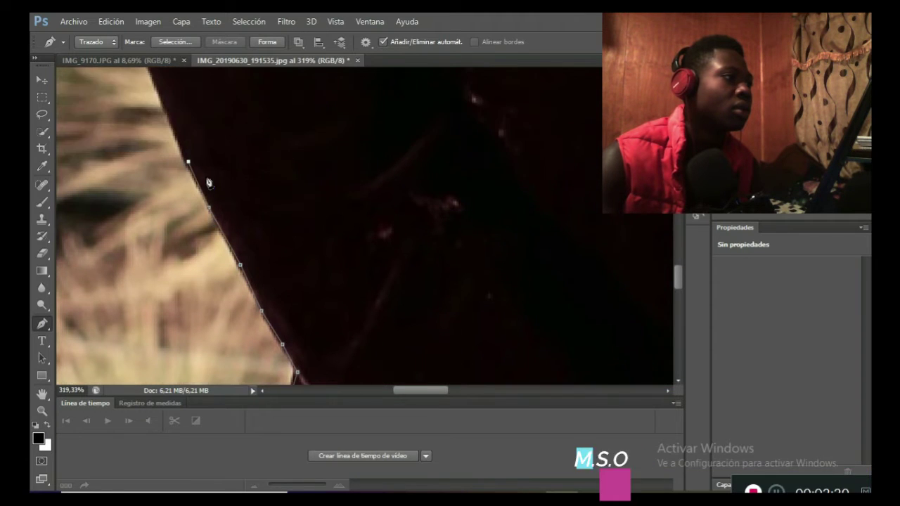
pyautogui.scroll(3, 175, 189)
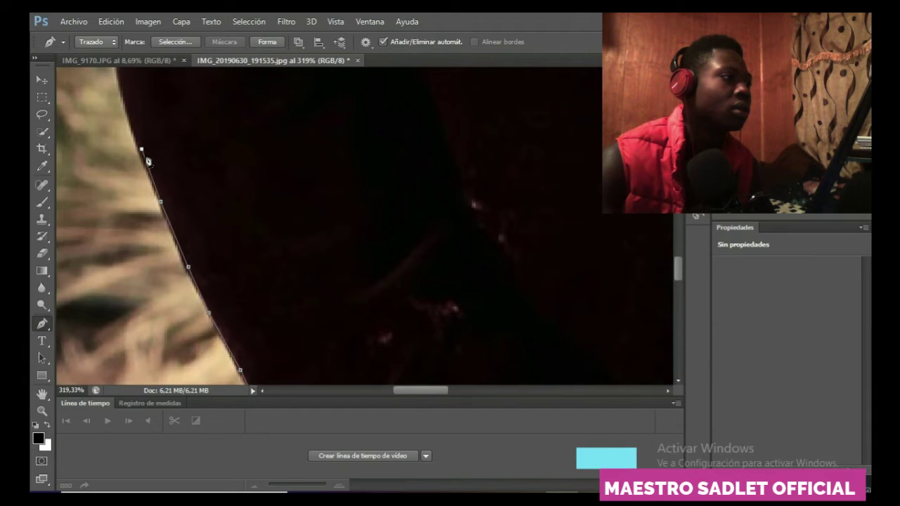
pyautogui.moveTo(410, 400); pyautogui.dragTo(406, 400)
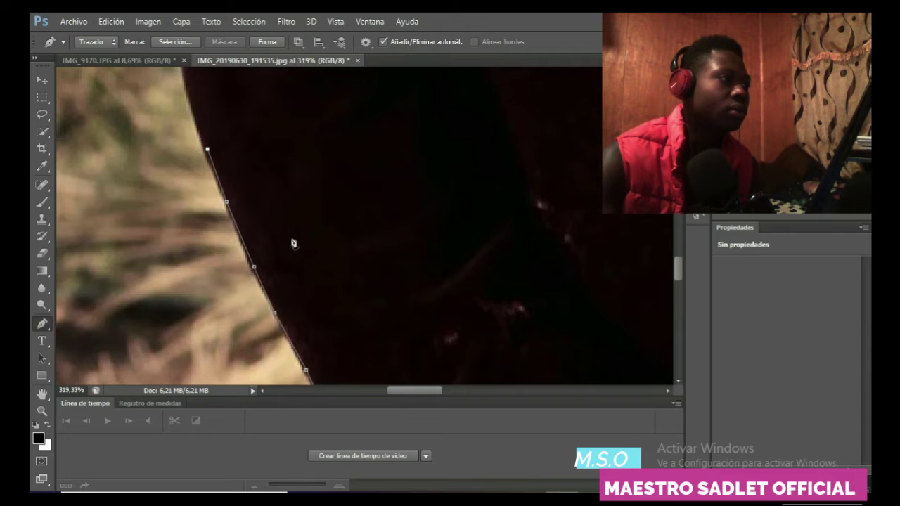
pyautogui.scroll(5, 296, 244)
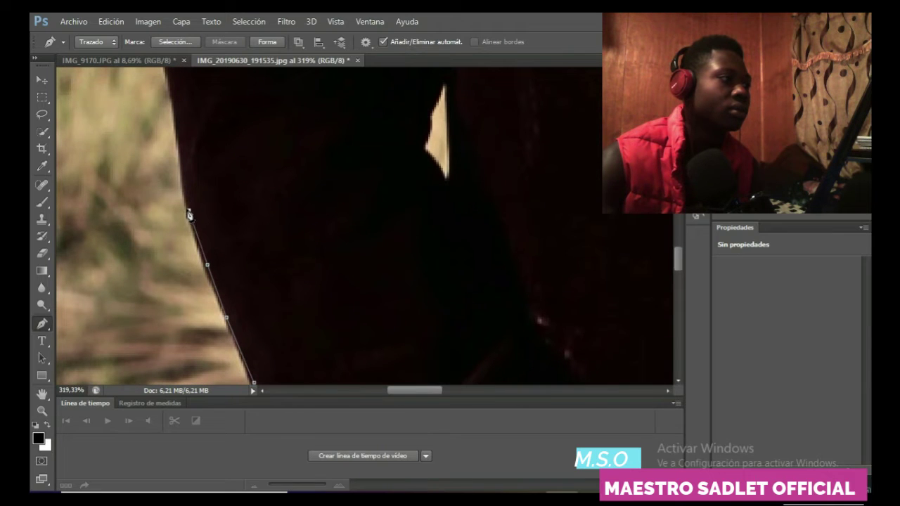
pyautogui.click(185, 189)
pyautogui.click(180, 155)
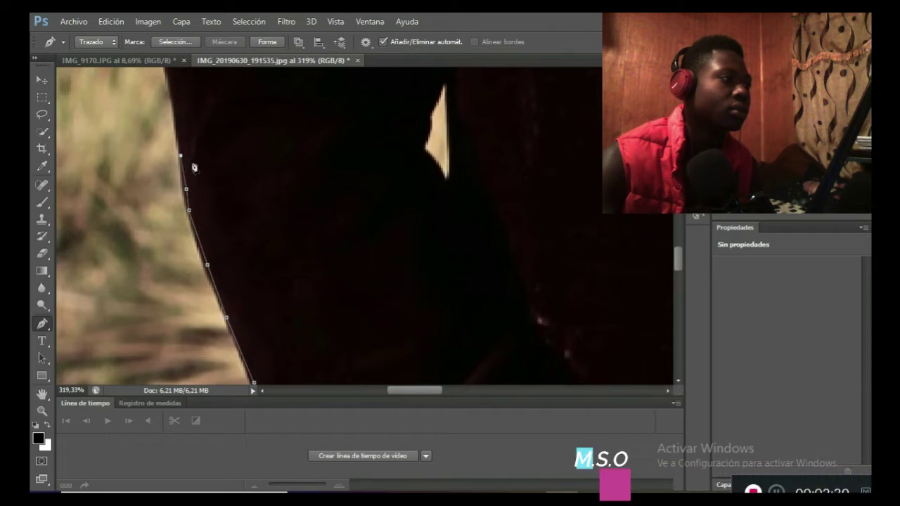
pyautogui.rightClick(183, 162)
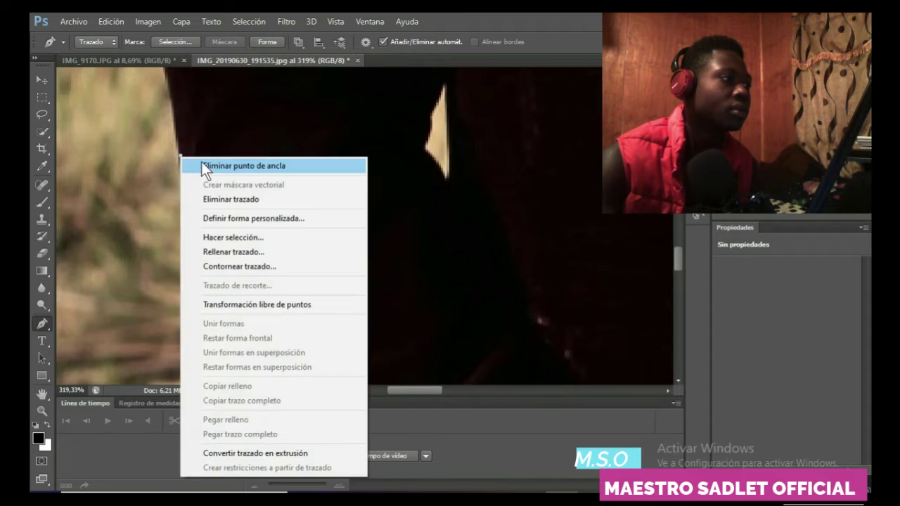
pyautogui.click(206, 164)
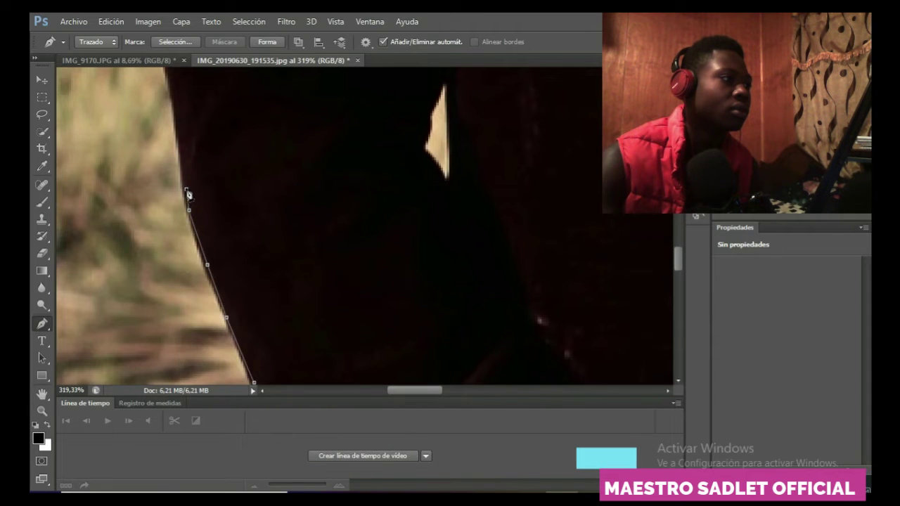
pyautogui.rightClick(189, 173)
pyautogui.click(207, 177)
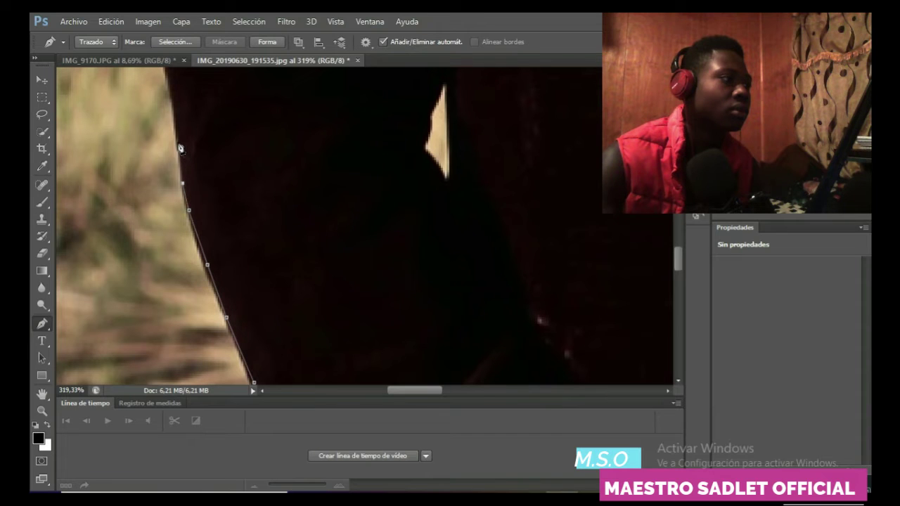
# Continue the pen path up the sleeve's outer edge to the elbow bend, deleting the misplaced anchor point there
pyautogui.click(174, 109)
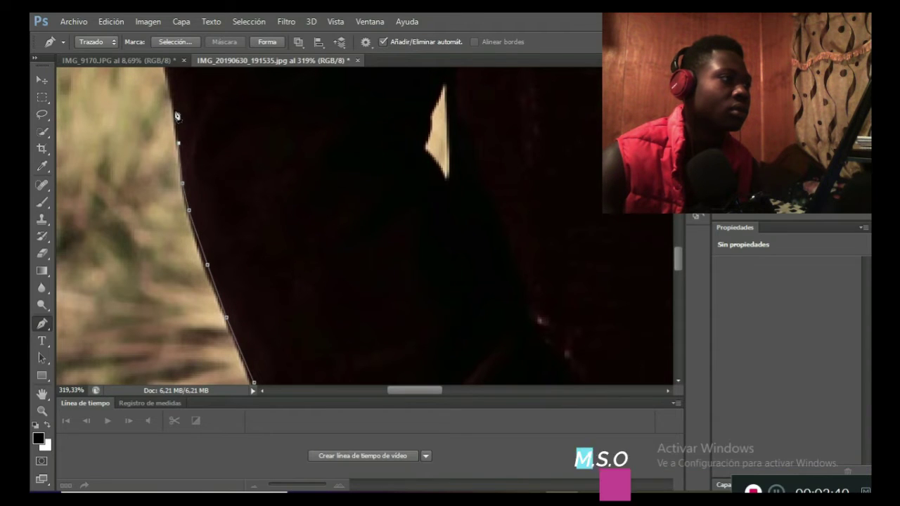
pyautogui.scroll(2, 212, 174)
pyautogui.scroll(2, 199, 194)
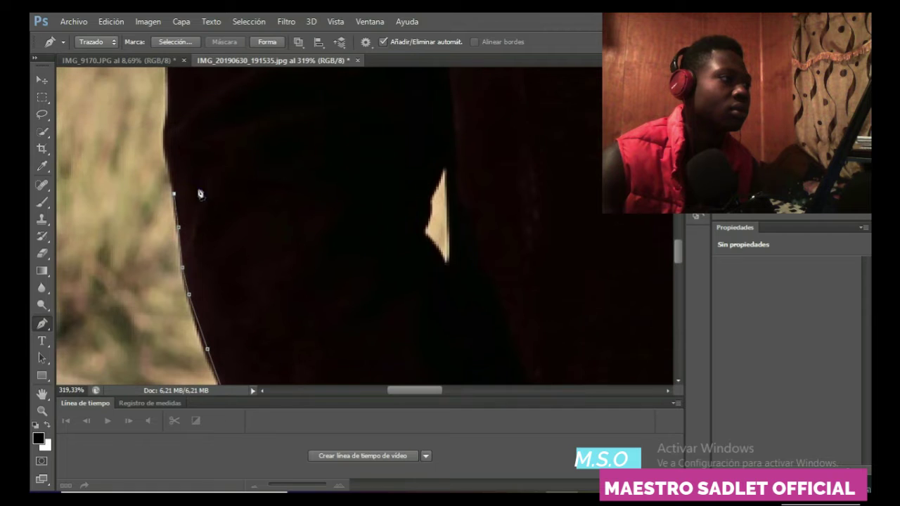
pyautogui.click(169, 161)
pyautogui.scroll(2, 168, 175)
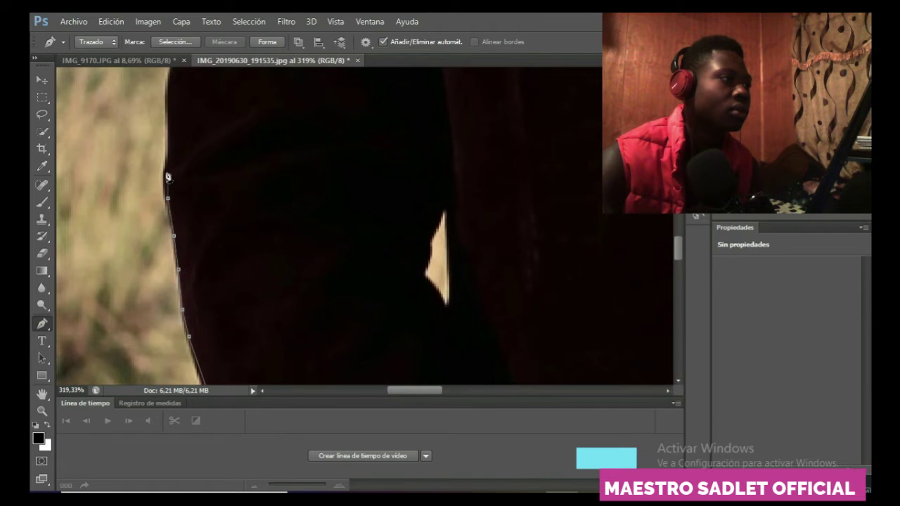
pyautogui.rightClick(169, 176)
pyautogui.click(176, 180)
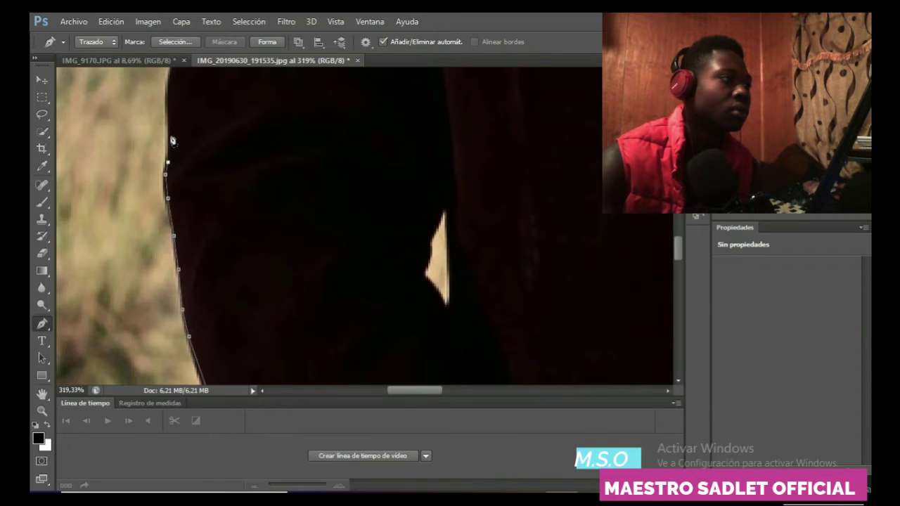
# Continue the pen path from the elbow bend up the lower part of the left upper sleeve's outer edge
pyautogui.scroll(4, 204, 175)
pyautogui.click(173, 180)
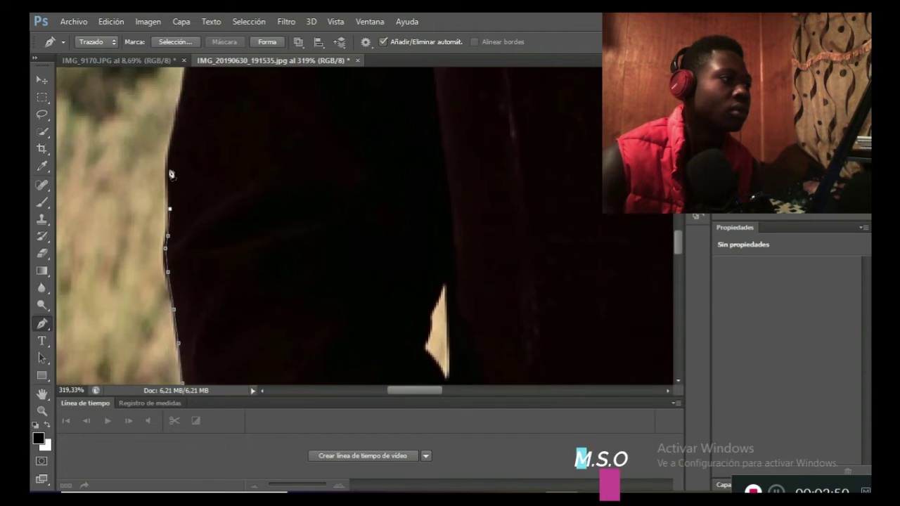
pyautogui.scroll(1, 191, 205)
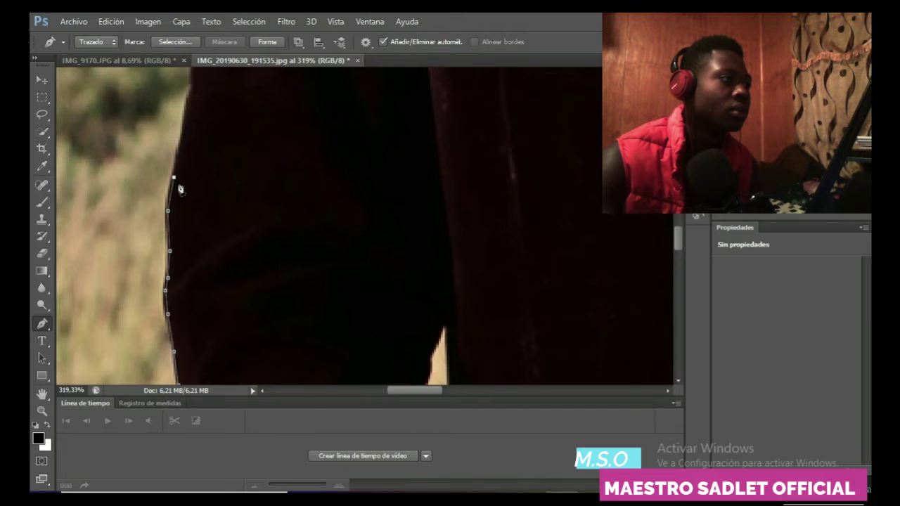
pyautogui.scroll(2, 182, 191)
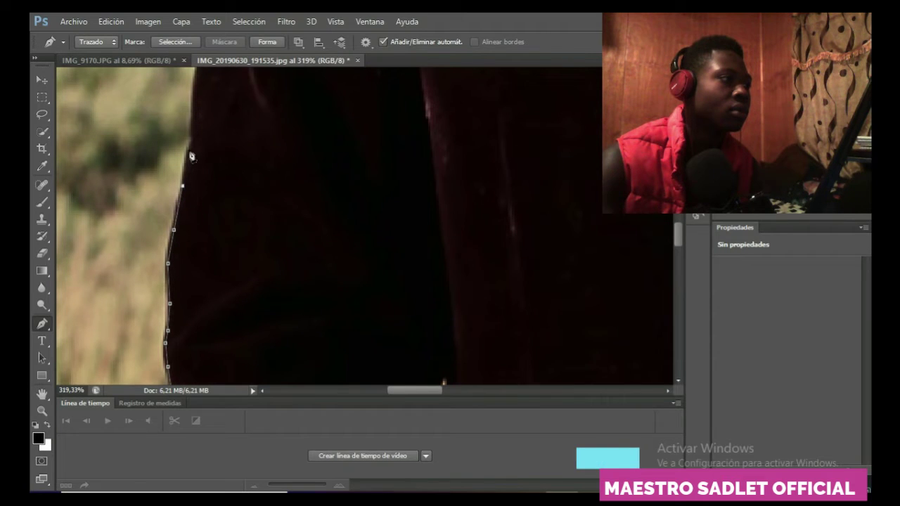
pyautogui.scroll(2, 194, 167)
pyautogui.click(189, 192)
pyautogui.click(194, 167)
pyautogui.scroll(2, 196, 163)
pyautogui.click(197, 157)
# Extend the pen path up the sleeve's outer edge to the slight bend where the diagonal fabric crease starts
pyautogui.scroll(2, 199, 157)
pyautogui.scroll(1, 210, 173)
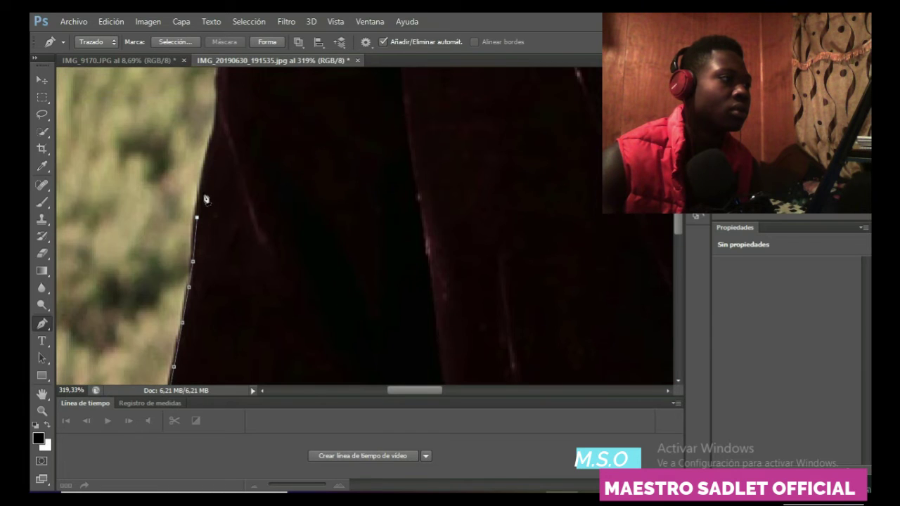
pyautogui.click(201, 192)
pyautogui.click(204, 164)
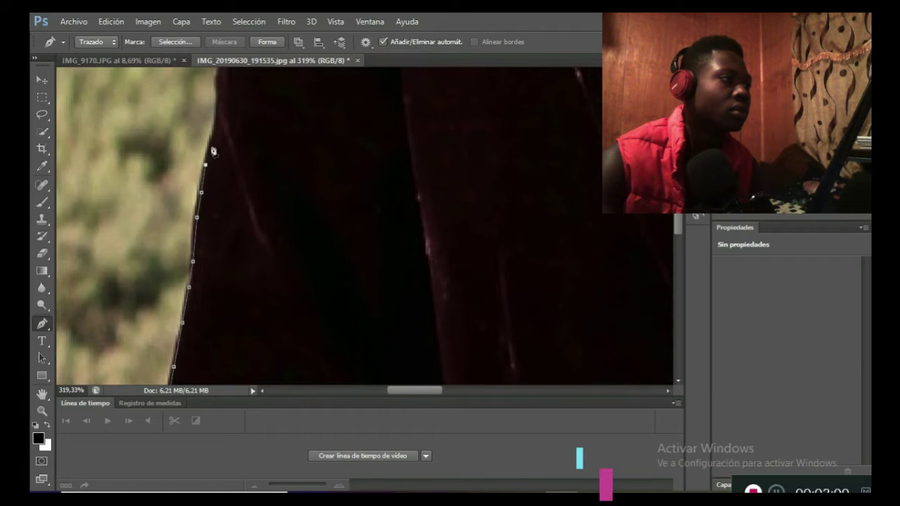
pyautogui.click(209, 145)
pyautogui.click(214, 134)
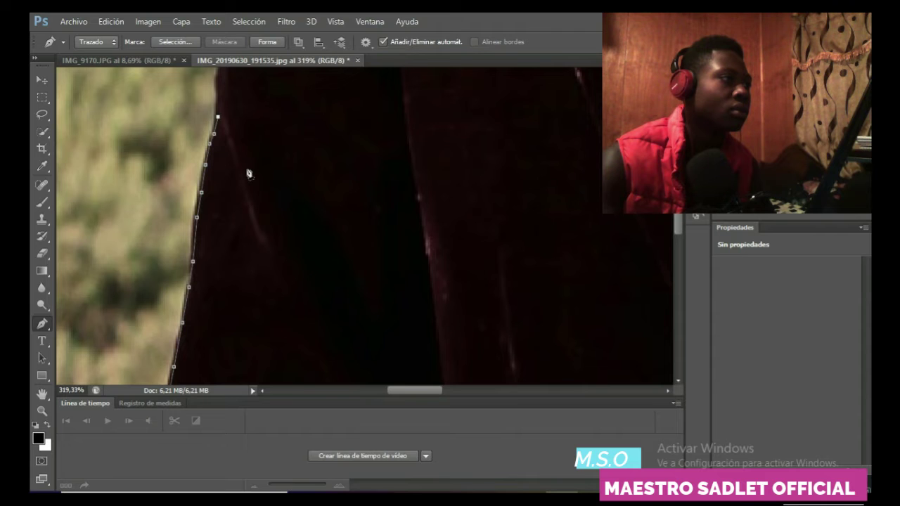
# Trace the pen path past the crease and along the straight middle stretch of the upper sleeve's outer edge
pyautogui.scroll(5, 248, 174)
pyautogui.click(220, 194)
pyautogui.click(220, 181)
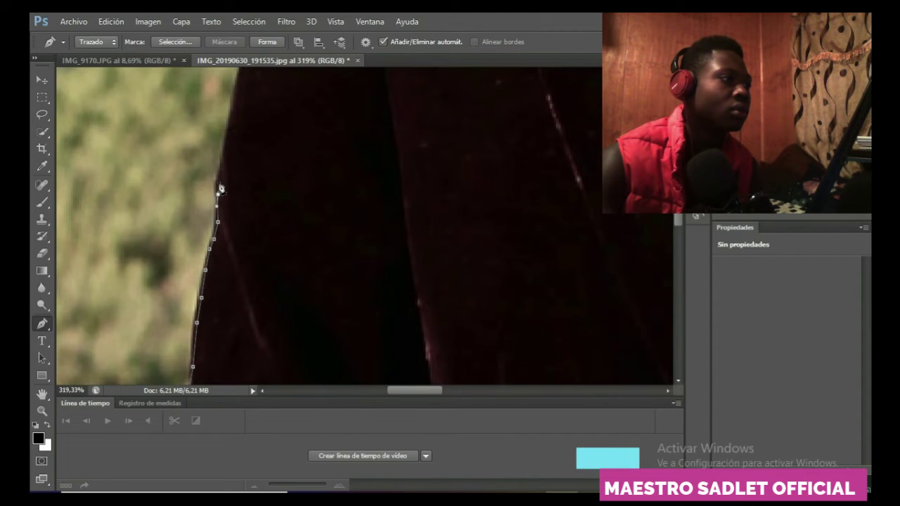
pyautogui.scroll(2, 225, 198)
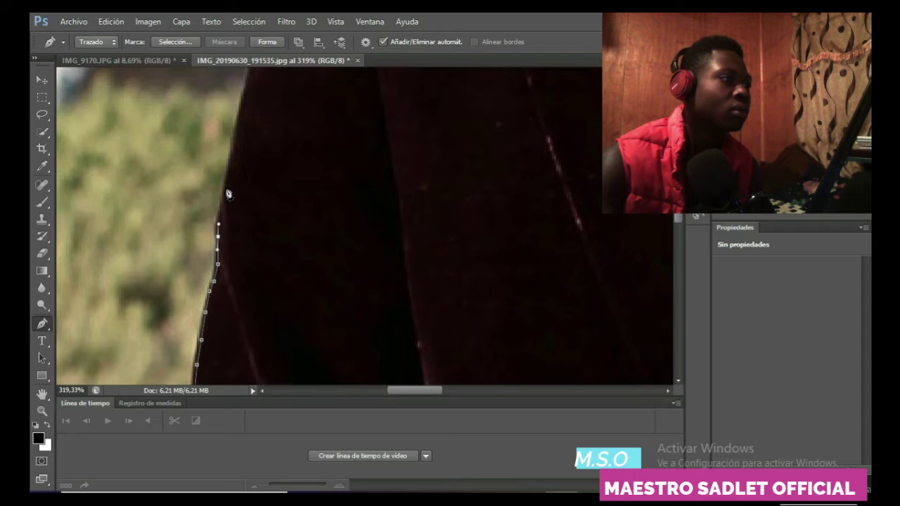
pyautogui.scroll(2, 245, 196)
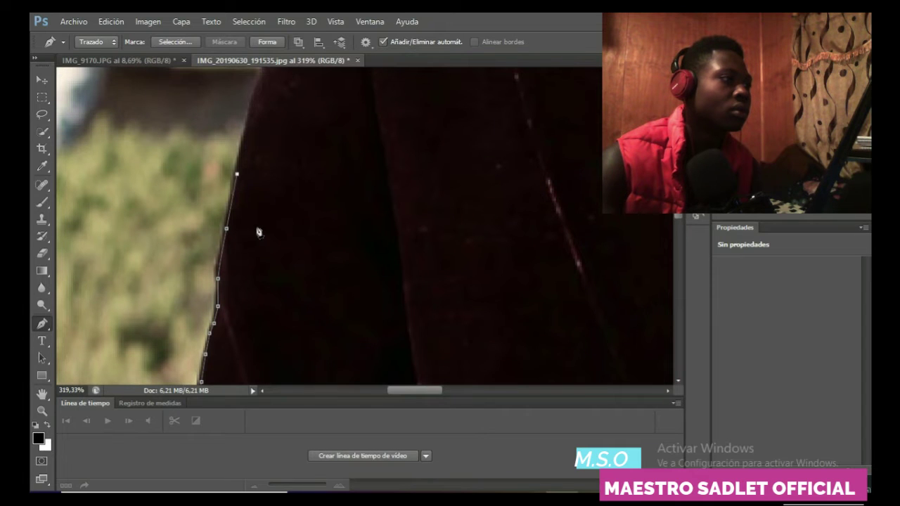
# Continue the pen path up the upper sleeve's outer edge to just below the rounded shoulder
pyautogui.scroll(4, 260, 228)
pyautogui.click(254, 181)
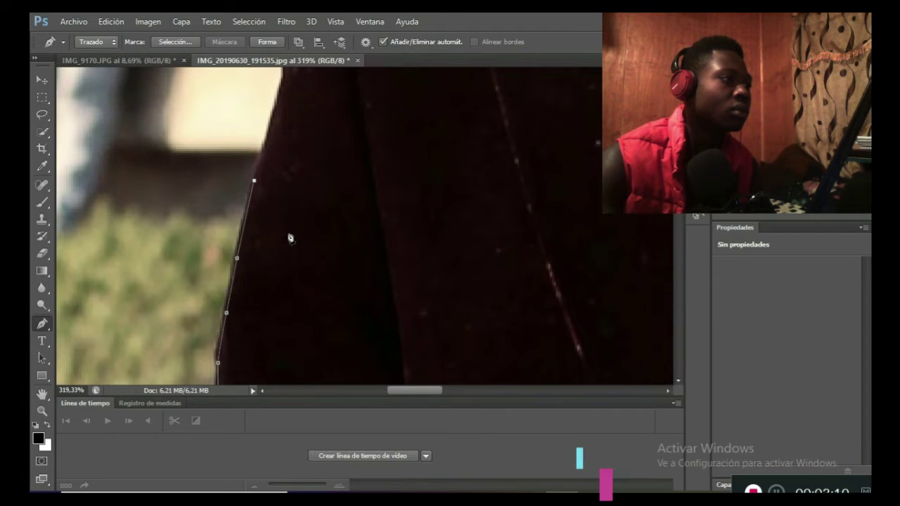
pyautogui.scroll(2, 285, 211)
pyautogui.click(274, 161)
pyautogui.scroll(4, 291, 225)
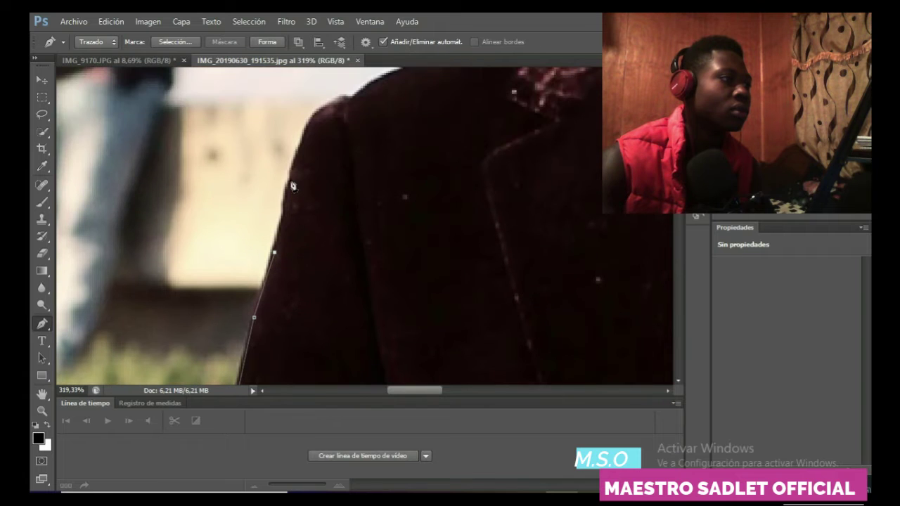
pyautogui.scroll(2, 292, 207)
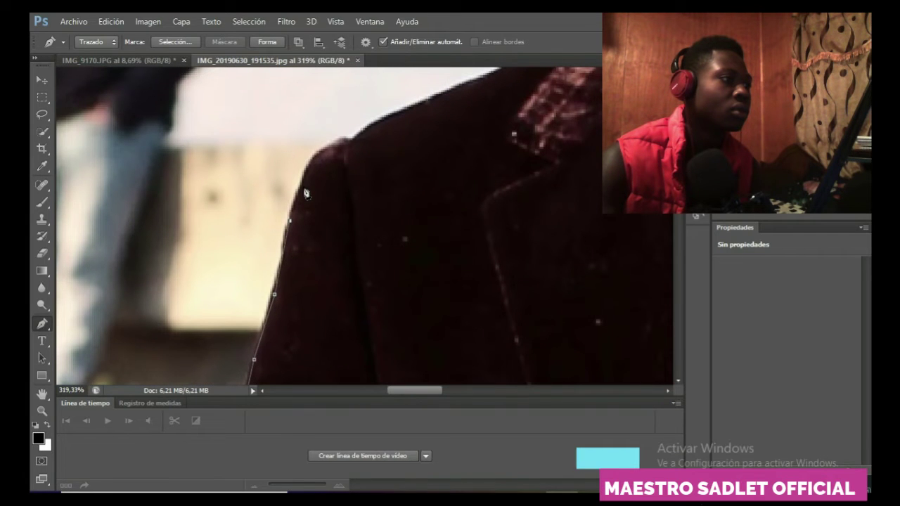
# Delete the misplaced anchor point below the shoulder and trace the path around the rounded sleeve top to the shoulder seam
pyautogui.rightClick(306, 185)
pyautogui.click(317, 180)
pyautogui.click(302, 185)
pyautogui.click(309, 165)
pyautogui.click(327, 150)
pyautogui.click(336, 147)
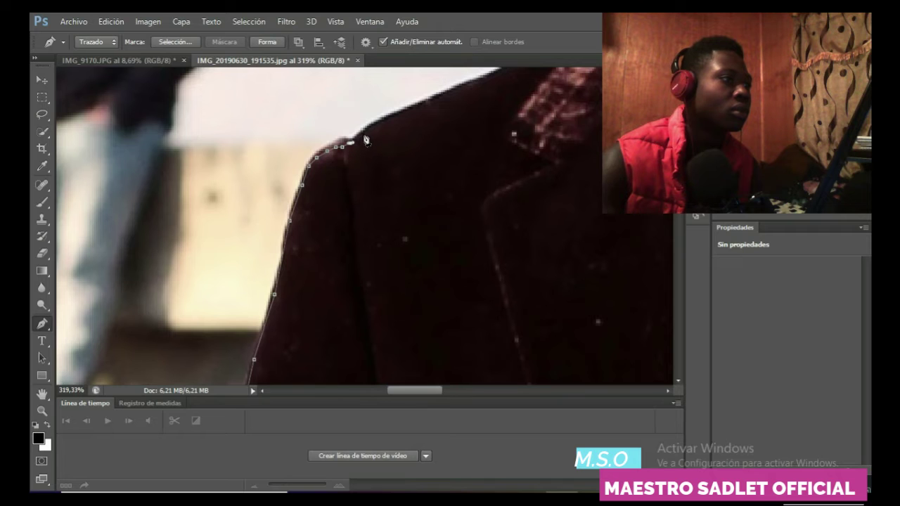
# Trace the pen path along the shoulder line towards the jacket collar, deleting the misplaced anchor point near the collar
pyautogui.moveTo(408, 387); pyautogui.dragTo(430, 387)
pyautogui.scroll(3, 216, 216)
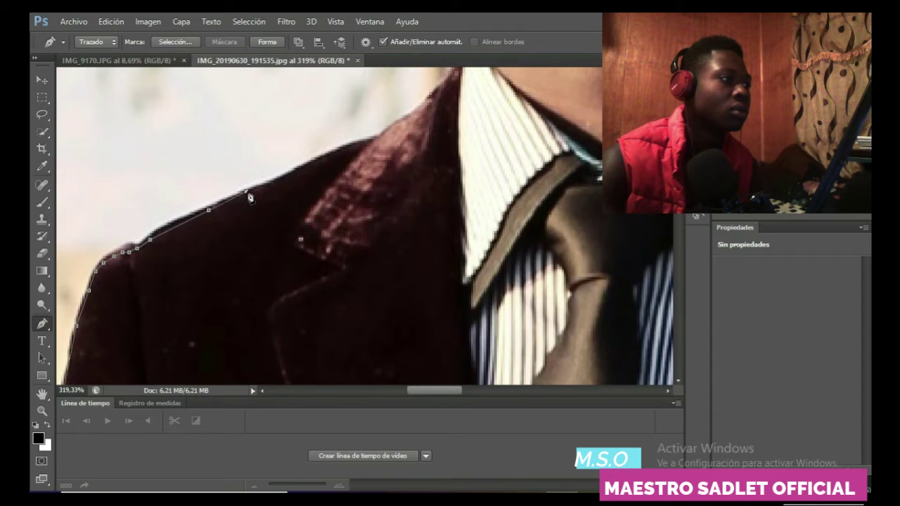
pyautogui.click(277, 182)
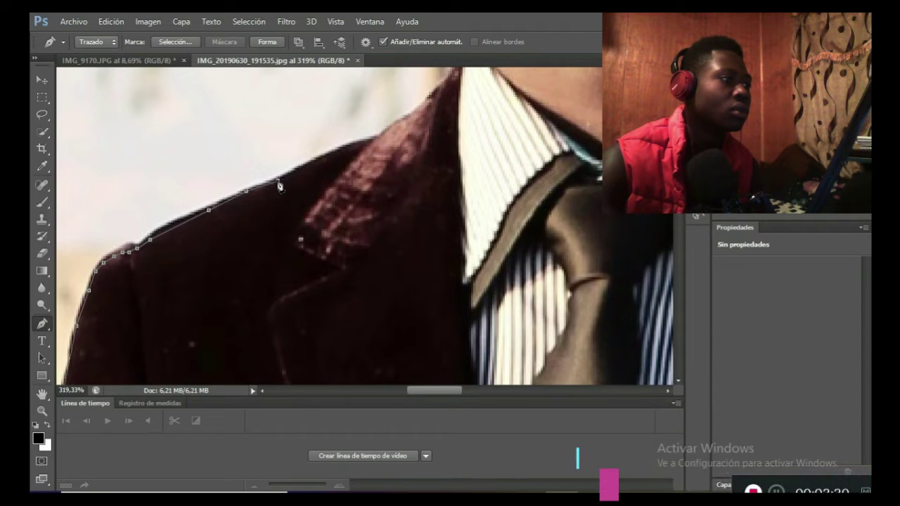
pyautogui.rightClick(315, 160)
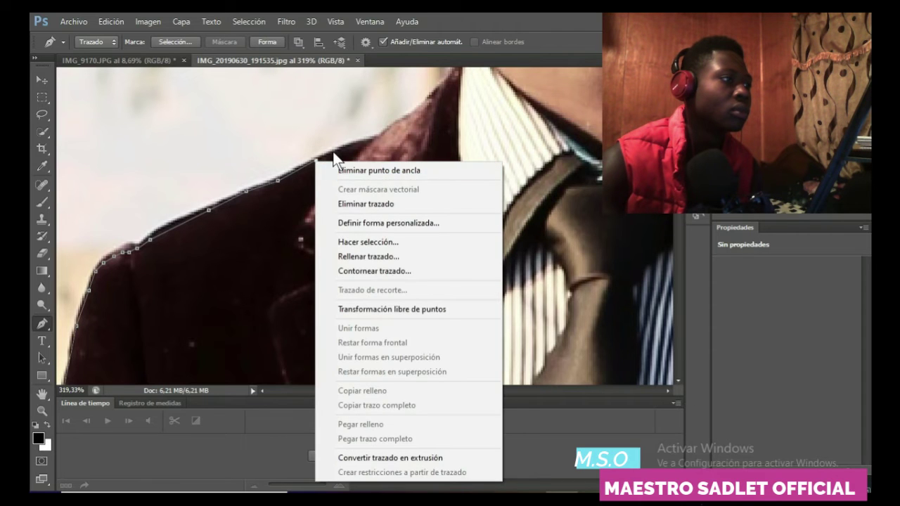
pyautogui.click(336, 150)
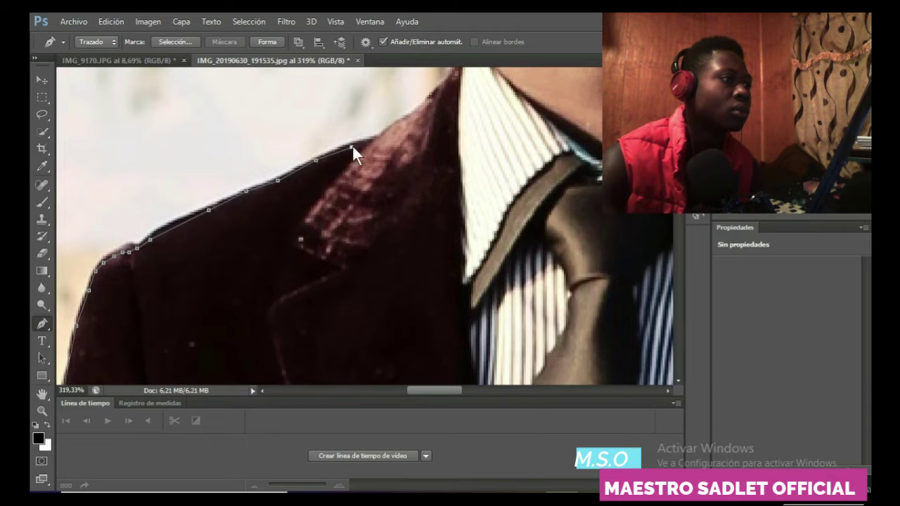
pyautogui.rightClick(352, 146)
pyautogui.click(365, 153)
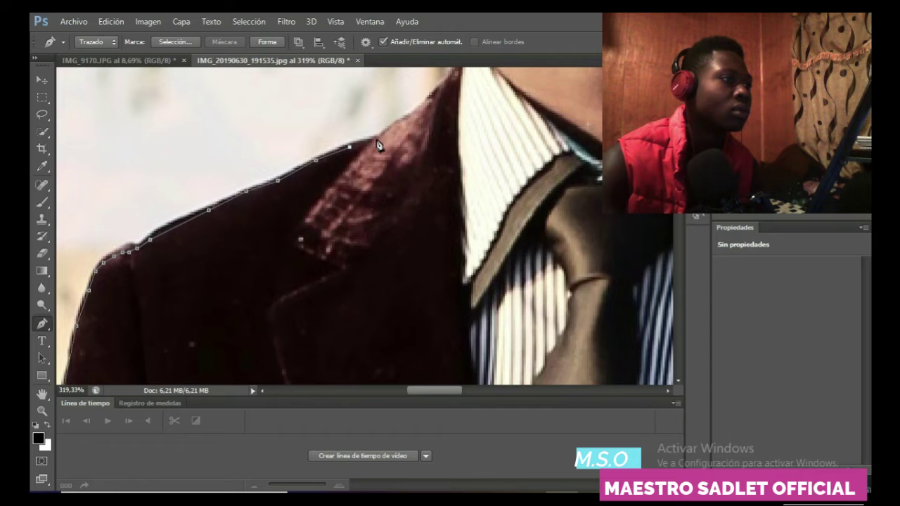
# Continue the pen path up the jacket collar and the shirt collar's edge to the neck below the jaw
pyautogui.scroll(2, 419, 163)
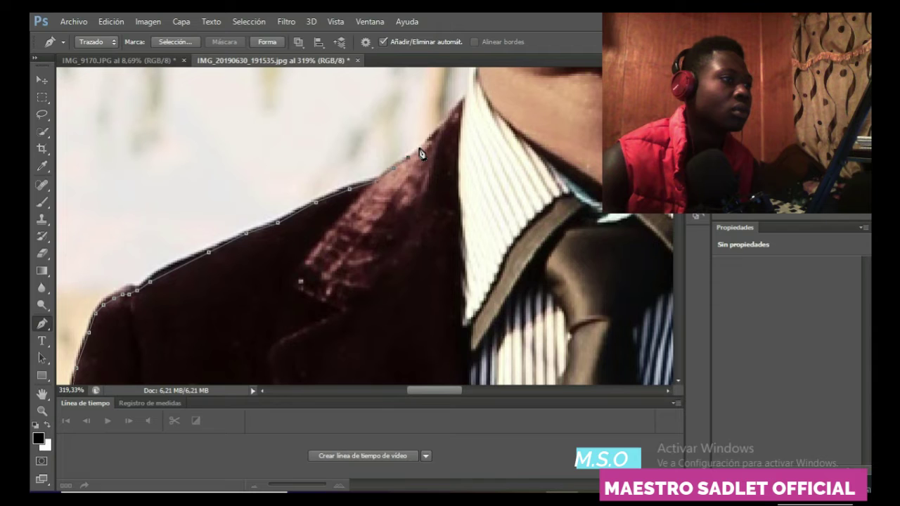
pyautogui.click(467, 94)
pyautogui.scroll(3, 485, 154)
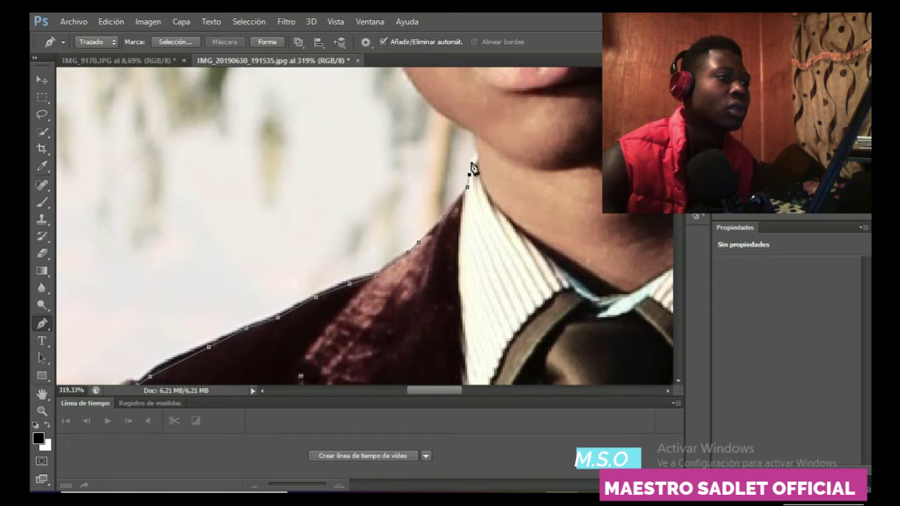
pyautogui.click(475, 153)
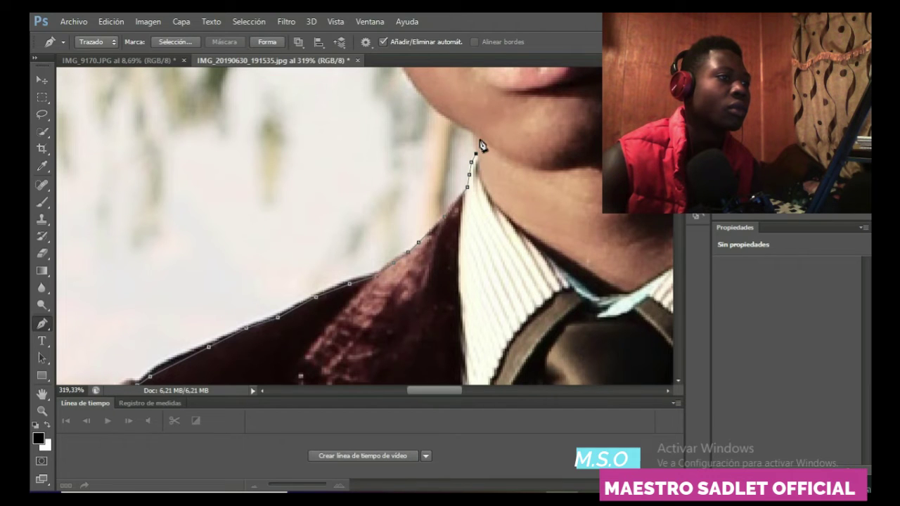
pyautogui.click(474, 134)
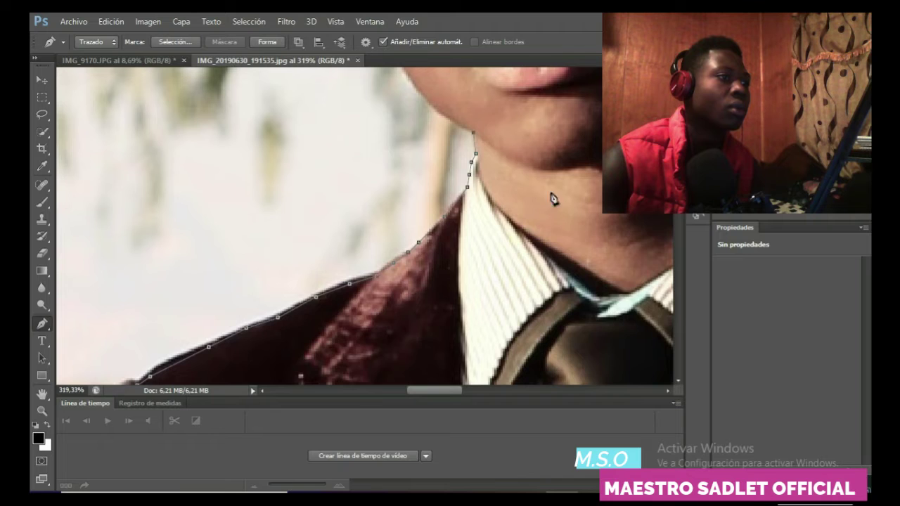
# Trace the pen path along the jawline from the neck up to the lower cheek beside the mouth
pyautogui.scroll(3, 510, 211)
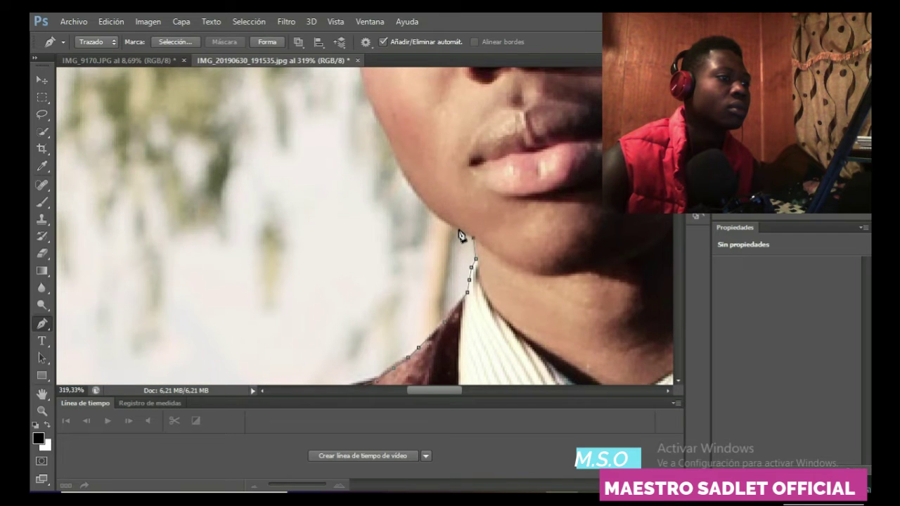
pyautogui.click(436, 214)
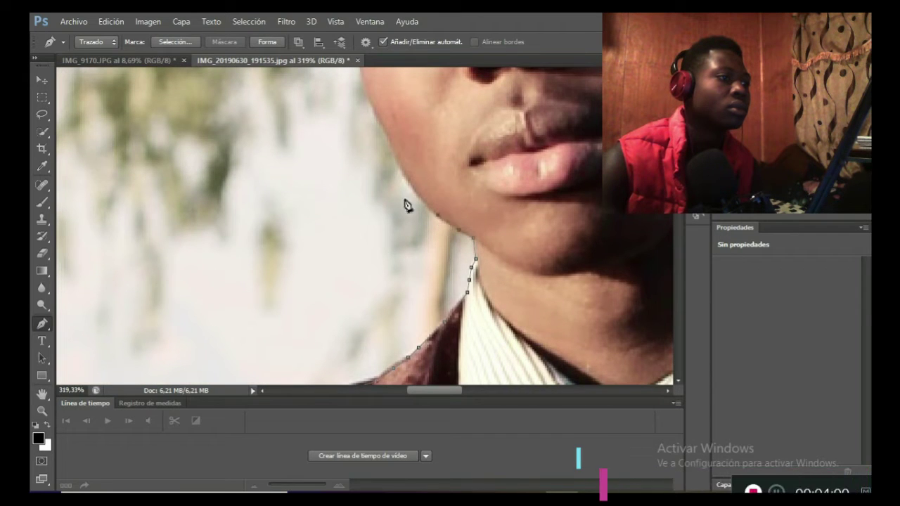
pyautogui.click(414, 192)
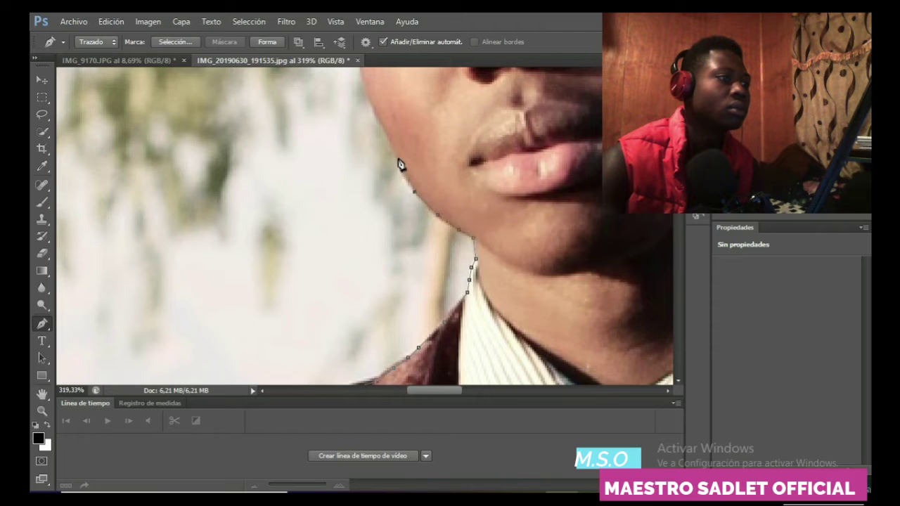
pyautogui.scroll(1, 421, 210)
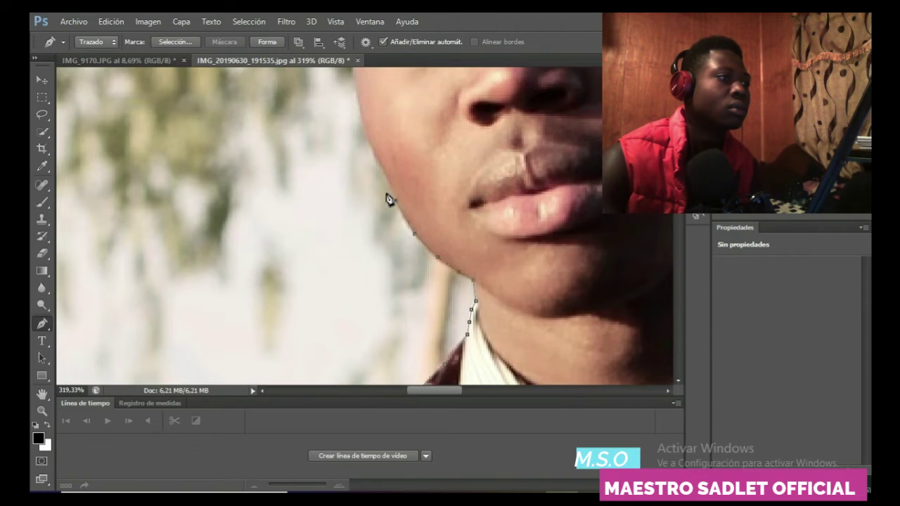
pyautogui.click(387, 178)
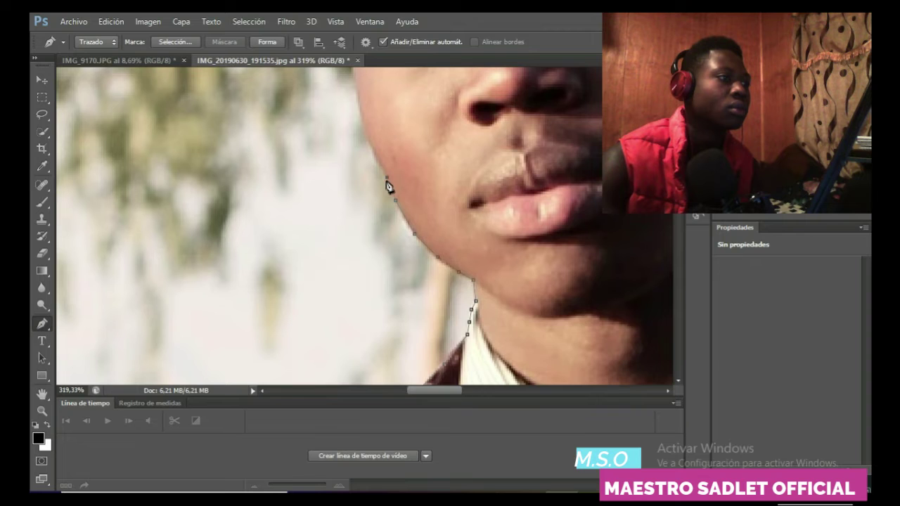
pyautogui.scroll(1, 360, 213)
# Extend the pen path up the outer edge of the cheek to about the height of the nostrils
pyautogui.moveTo(453, 398); pyautogui.dragTo(442, 396)
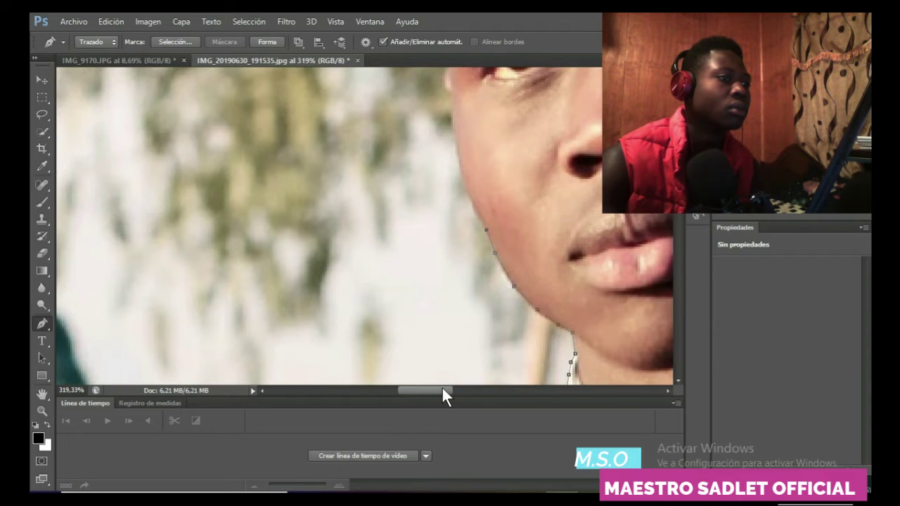
pyautogui.click(475, 206)
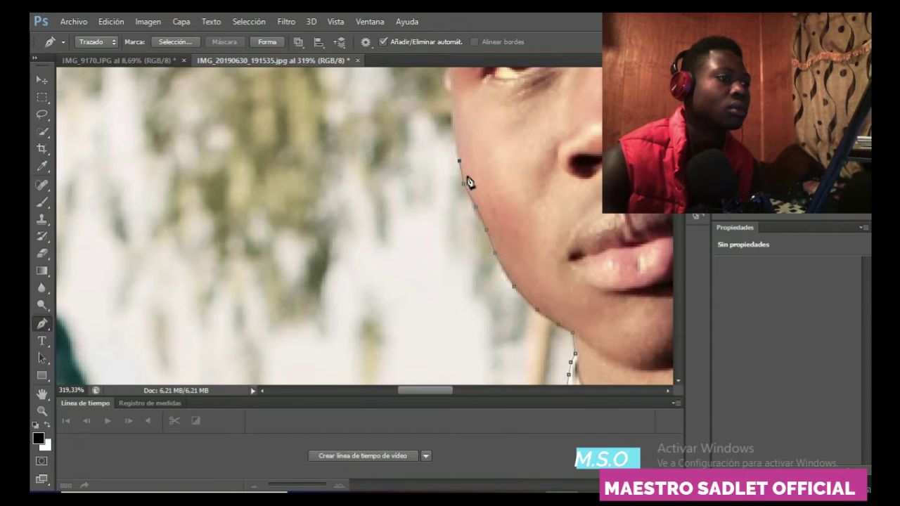
pyautogui.scroll(3, 475, 211)
pyautogui.click(459, 223)
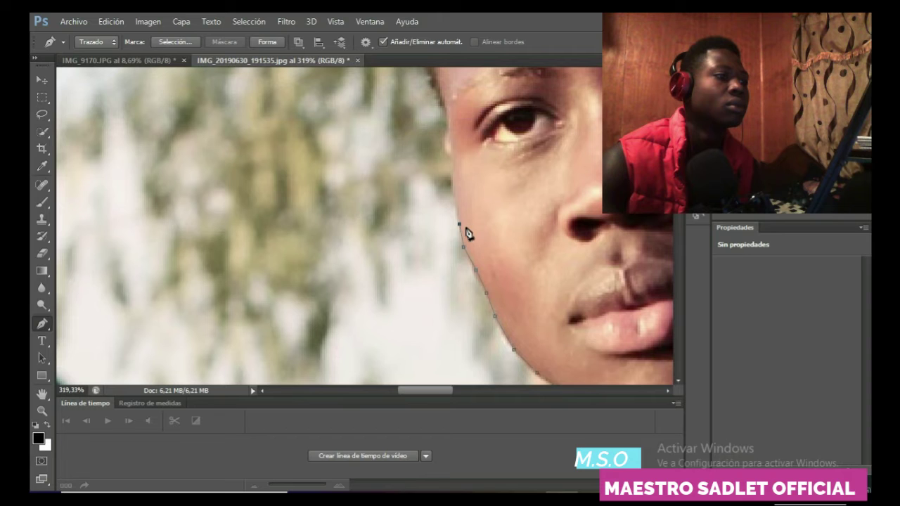
# Delete the last misplaced anchor points at the upper end of the path on the cheek
pyautogui.rightClick(469, 221)
pyautogui.click(492, 178)
pyautogui.rightClick(467, 171)
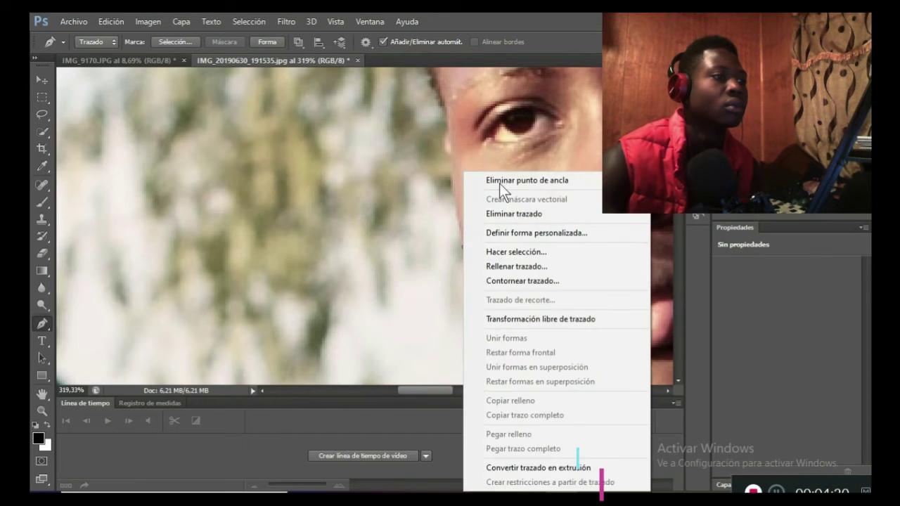
pyautogui.click(499, 182)
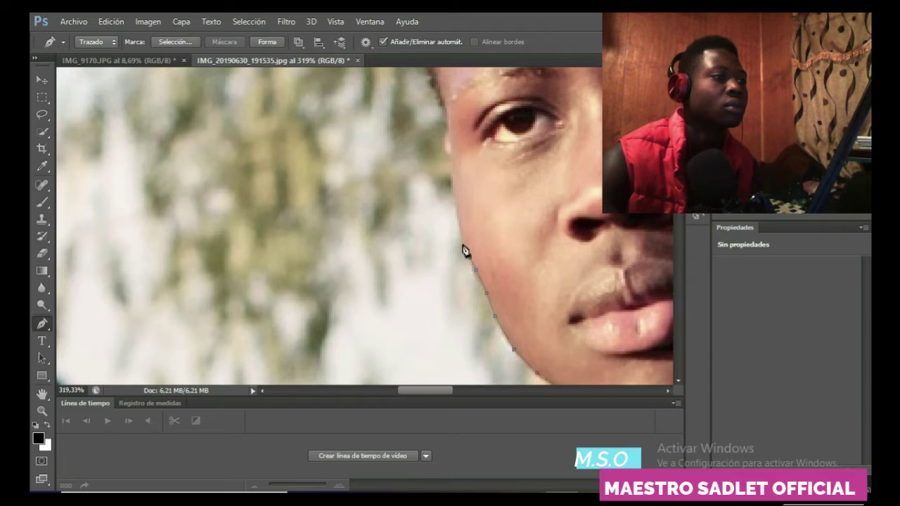
# Retrace the upper cheek edge with new anchor points and continue the path to the temple beside the eye
pyautogui.click(459, 220)
pyautogui.scroll(2, 455, 181)
pyautogui.click(450, 176)
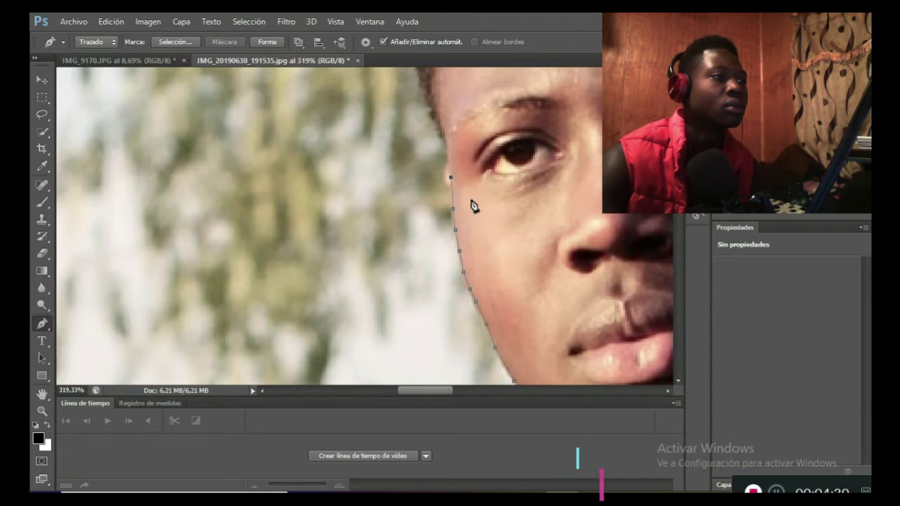
pyautogui.scroll(2, 469, 201)
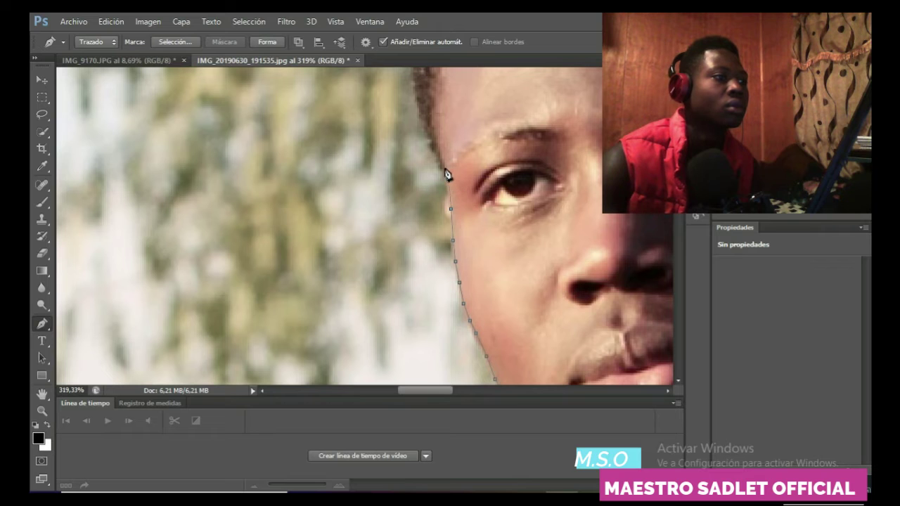
pyautogui.scroll(2, 485, 208)
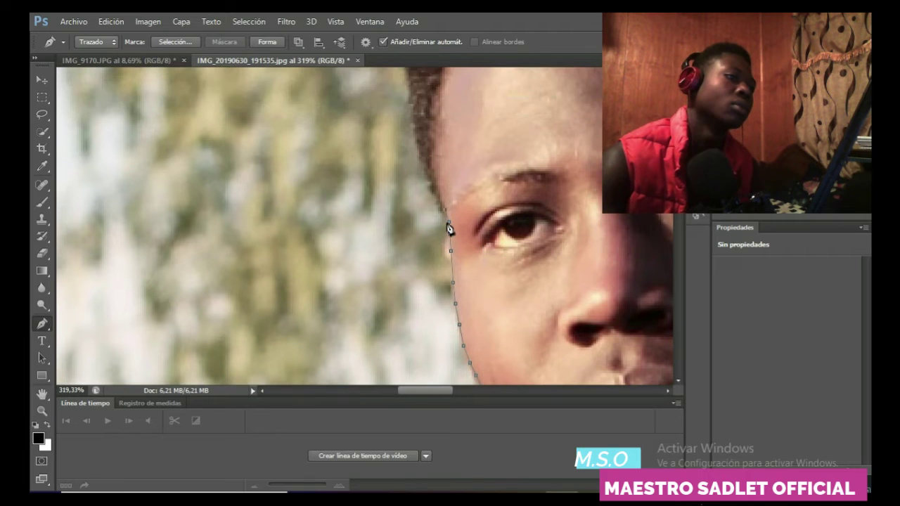
# Delete the misplaced anchor points of the path at the temple beside the eye
pyautogui.rightClick(450, 222)
pyautogui.click(486, 184)
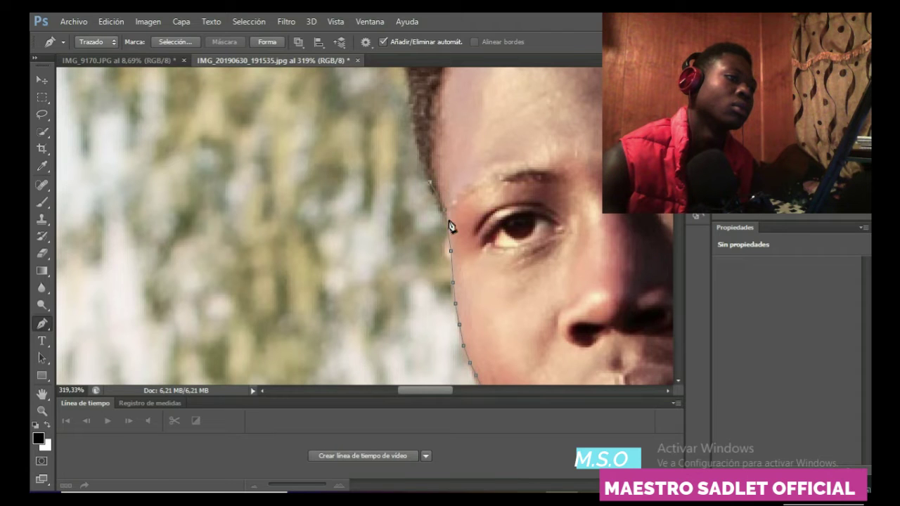
pyautogui.rightClick(447, 215)
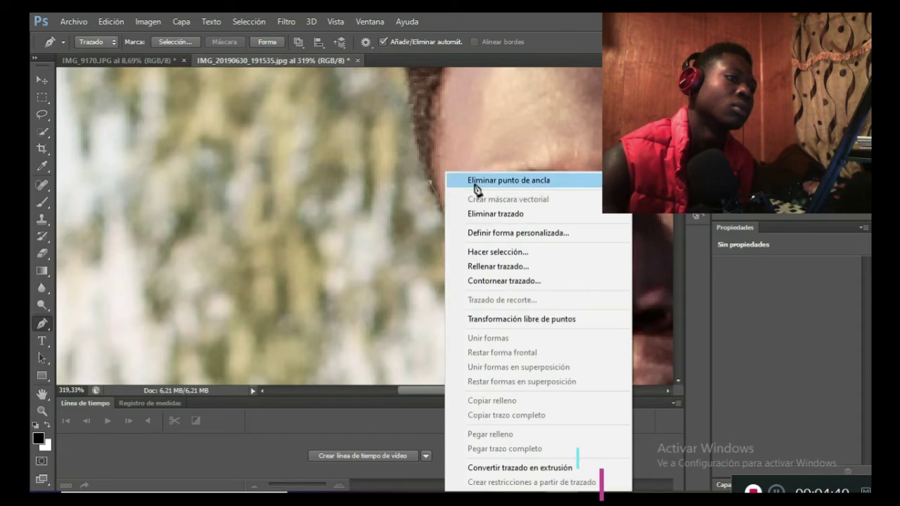
pyautogui.click(476, 184)
pyautogui.rightClick(434, 188)
pyautogui.click(457, 179)
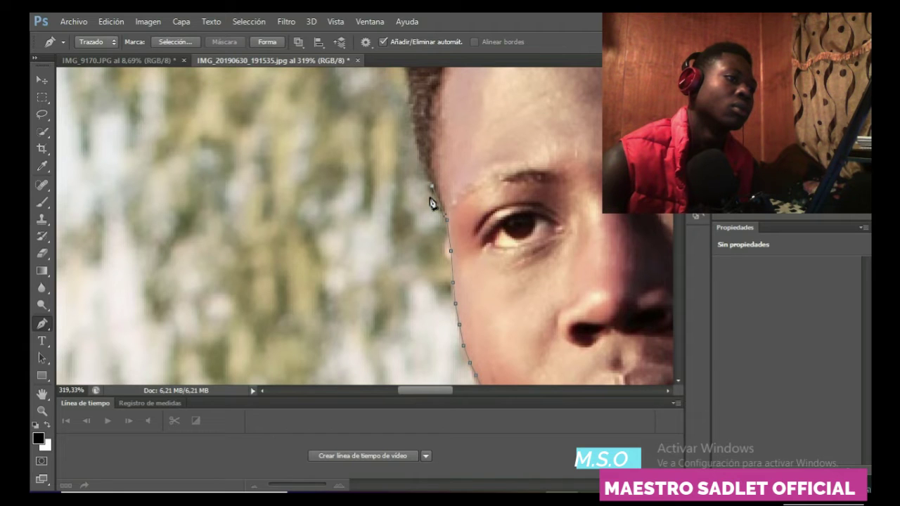
# Extend the pen path from the temple up the side of the hair to the upper curve of the head
pyautogui.scroll(2, 431, 200)
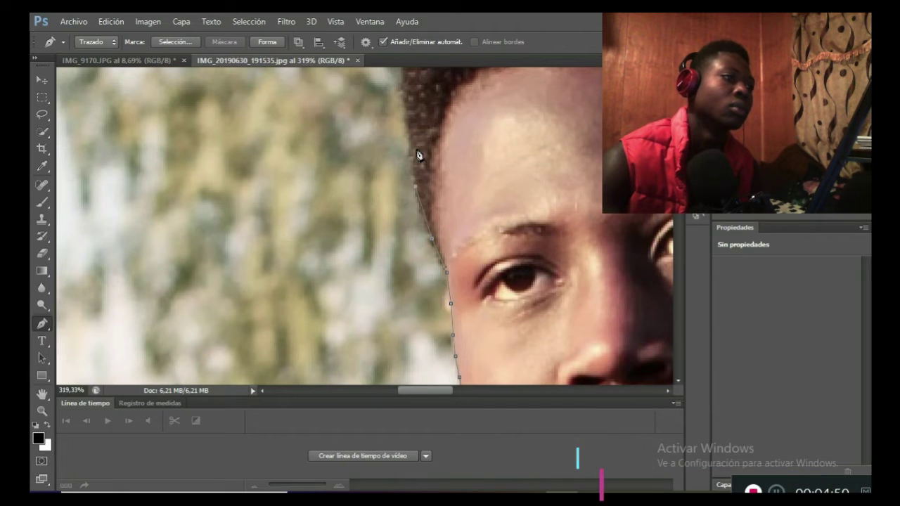
pyautogui.scroll(1, 422, 217)
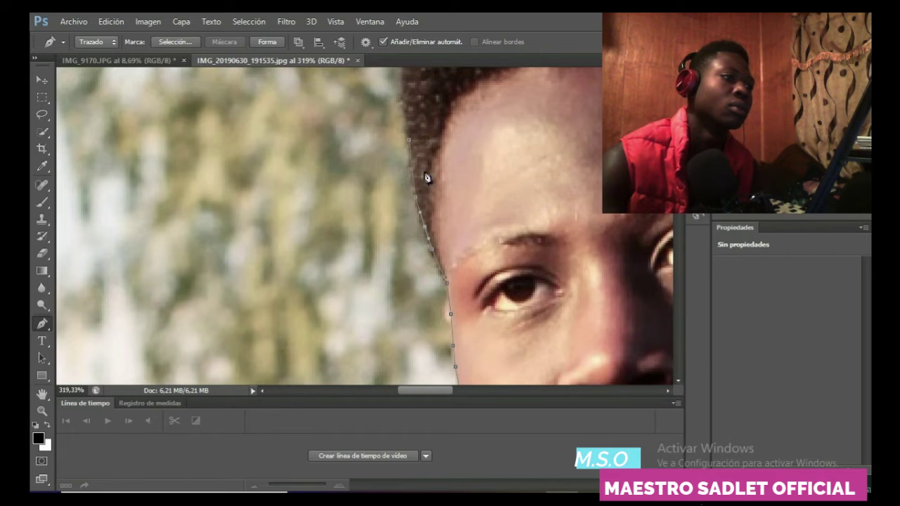
pyautogui.scroll(3, 420, 189)
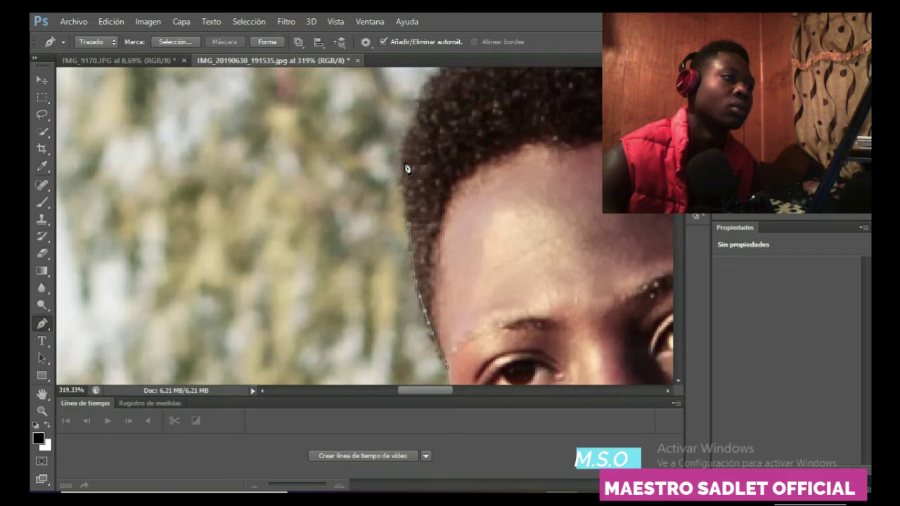
pyautogui.scroll(3, 436, 161)
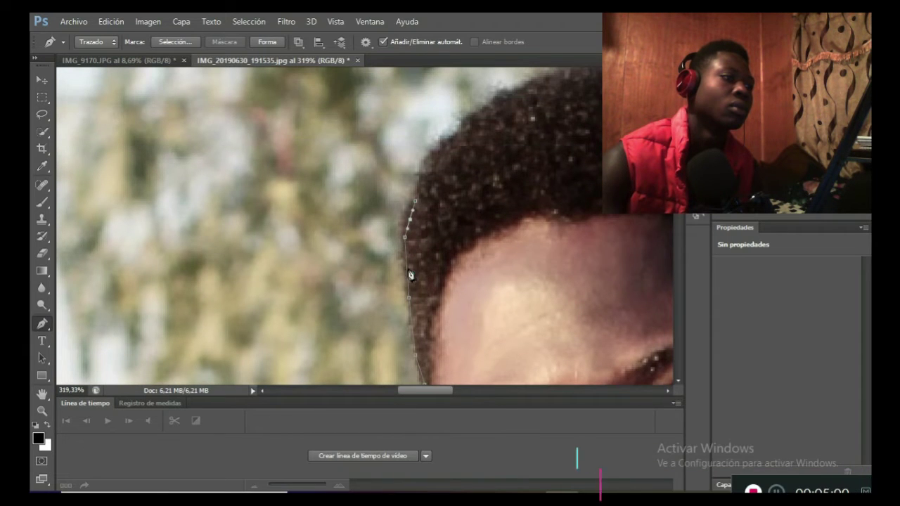
pyautogui.scroll(3, 422, 246)
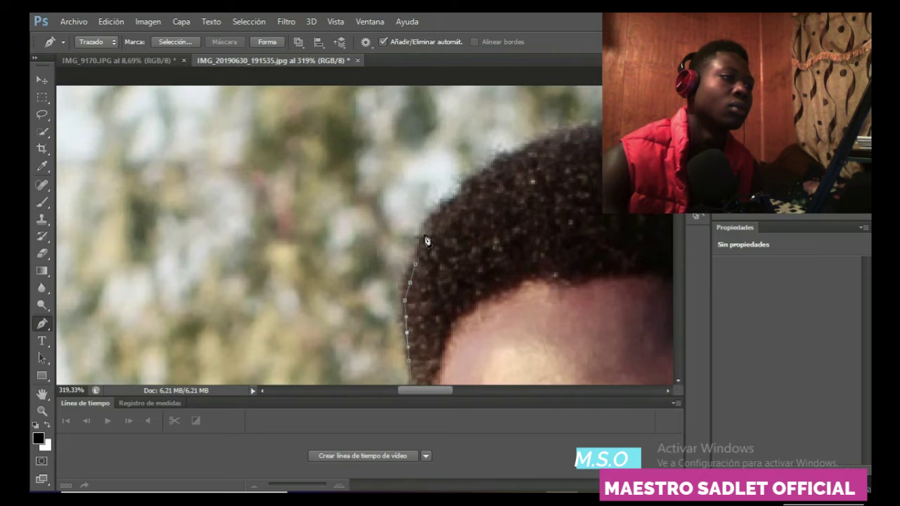
pyautogui.click(440, 218)
pyautogui.click(457, 201)
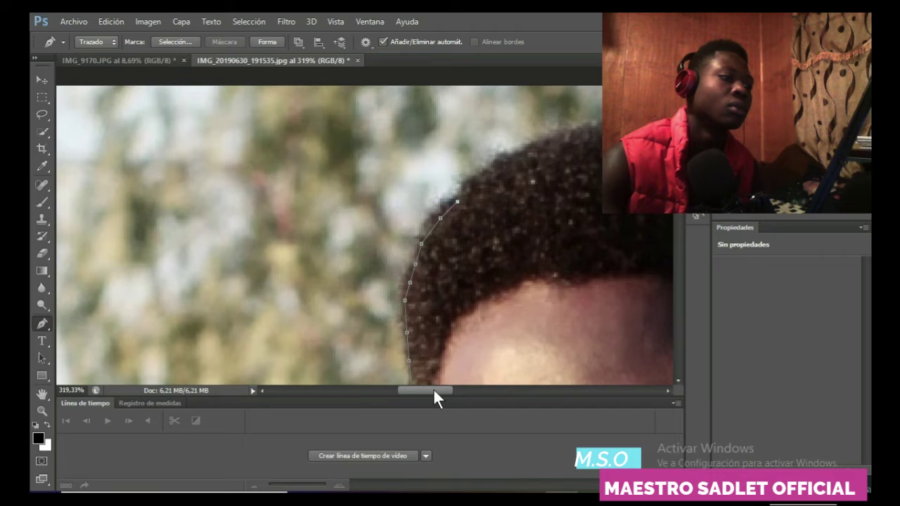
# Trace the crown of the hair with curved path segments and continue down the shaded side of the head
pyautogui.moveTo(435, 389); pyautogui.dragTo(457, 385)
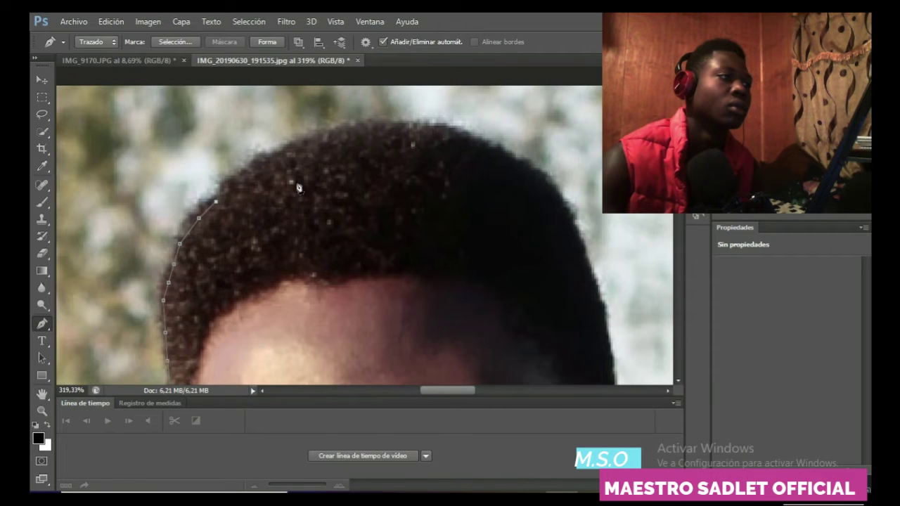
pyautogui.moveTo(335, 133); pyautogui.dragTo(417, 137)
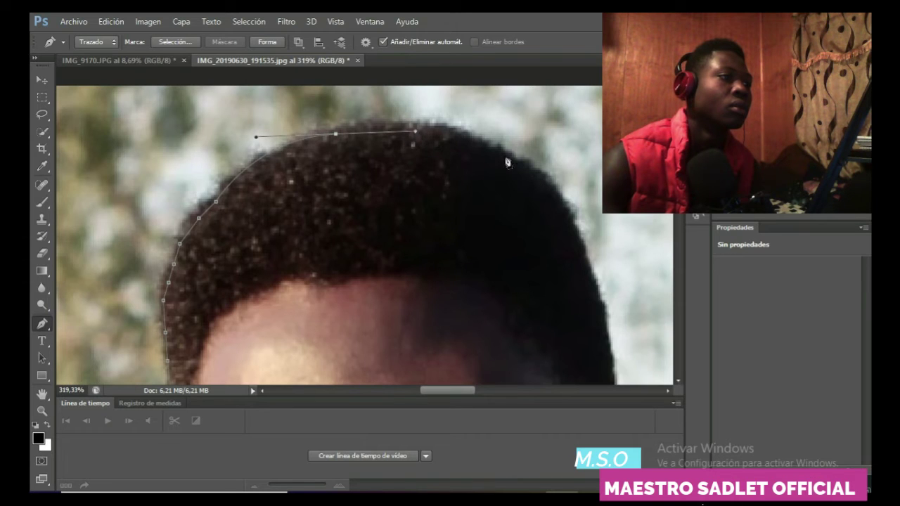
pyautogui.moveTo(514, 165); pyautogui.dragTo(560, 208)
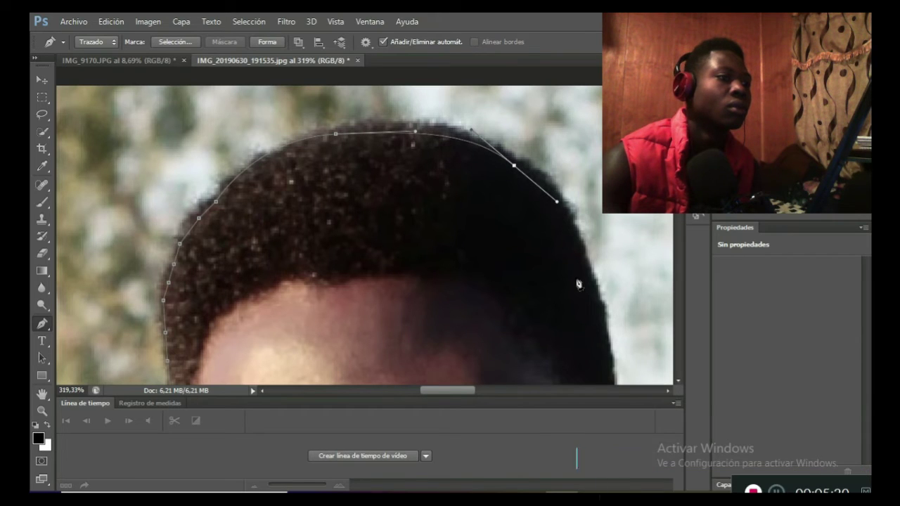
pyautogui.scroll(-3, 591, 278)
pyautogui.moveTo(594, 235); pyautogui.dragTo(617, 309)
pyautogui.scroll(-3, 612, 295)
# Trace the outer edge of the ear with closely spaced anchor points, from its top down around the lobe
pyautogui.moveTo(450, 396); pyautogui.dragTo(471, 398)
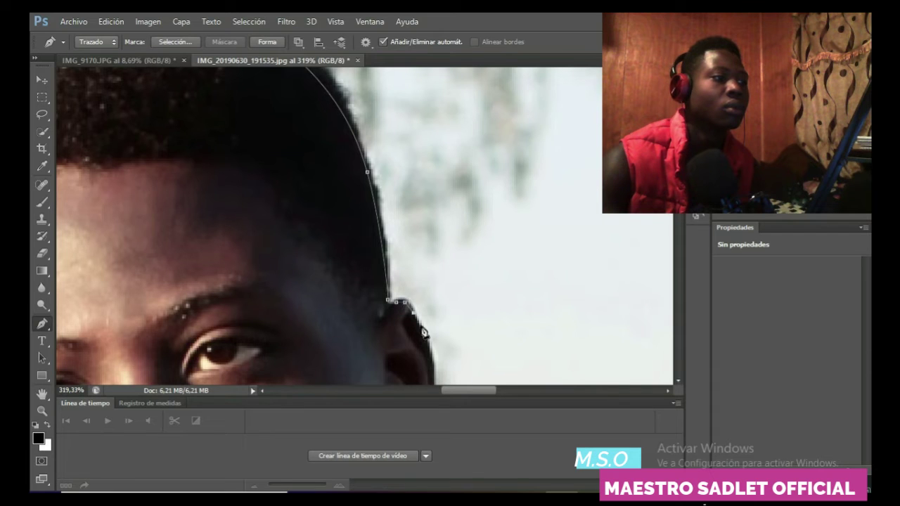
pyautogui.scroll(-2, 436, 313)
pyautogui.scroll(-2, 441, 306)
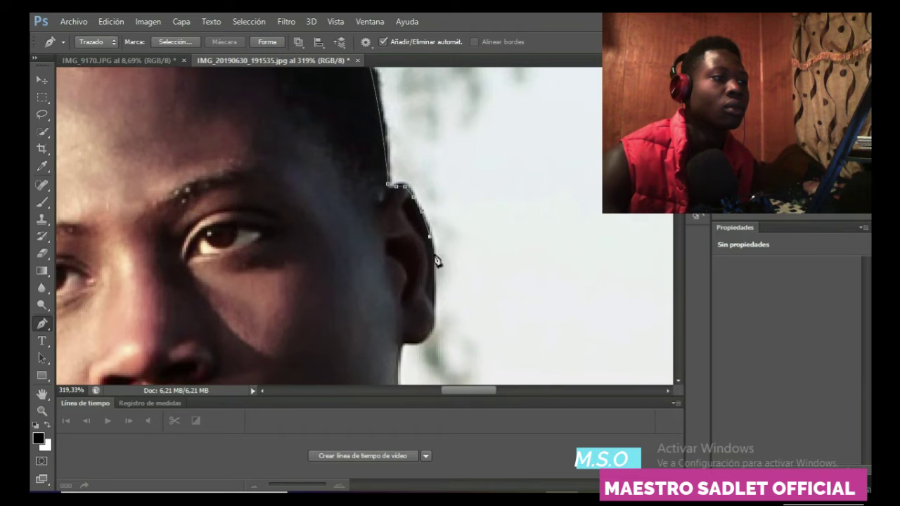
pyautogui.scroll(-2, 435, 260)
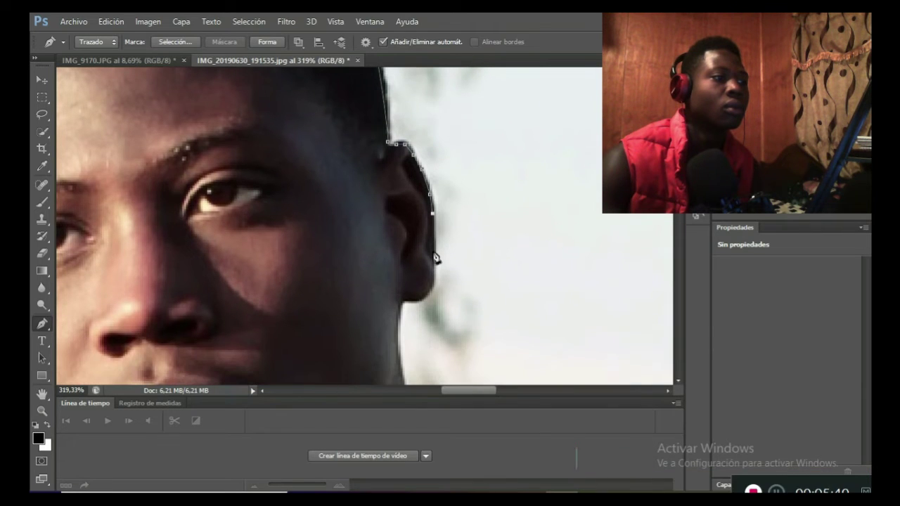
pyautogui.click(434, 254)
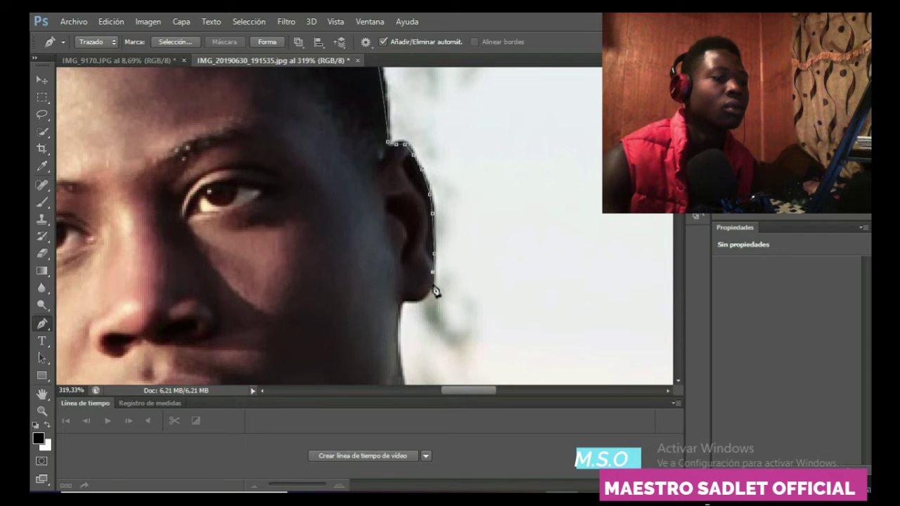
pyautogui.click(431, 285)
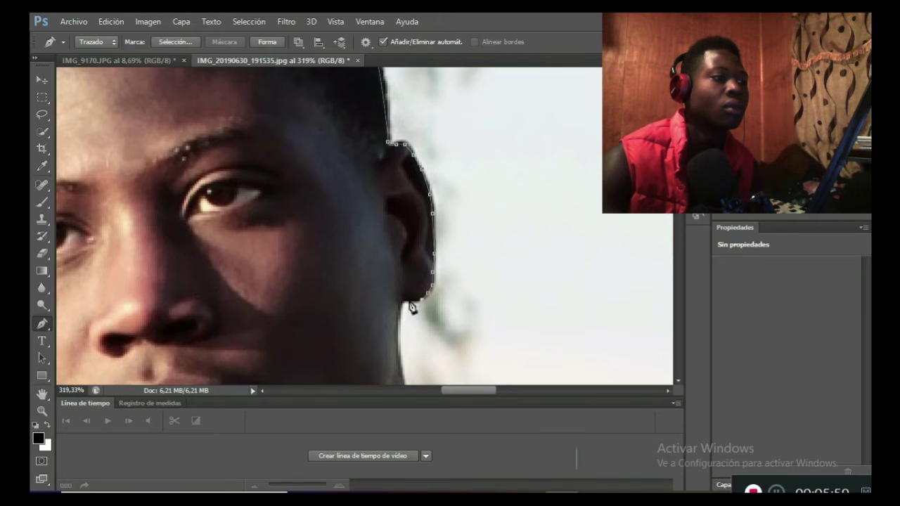
pyautogui.click(401, 303)
# Trace the neck edge from below the earlobe to the shirt collar and delete the misplaced anchor point there
pyautogui.scroll(-4, 404, 308)
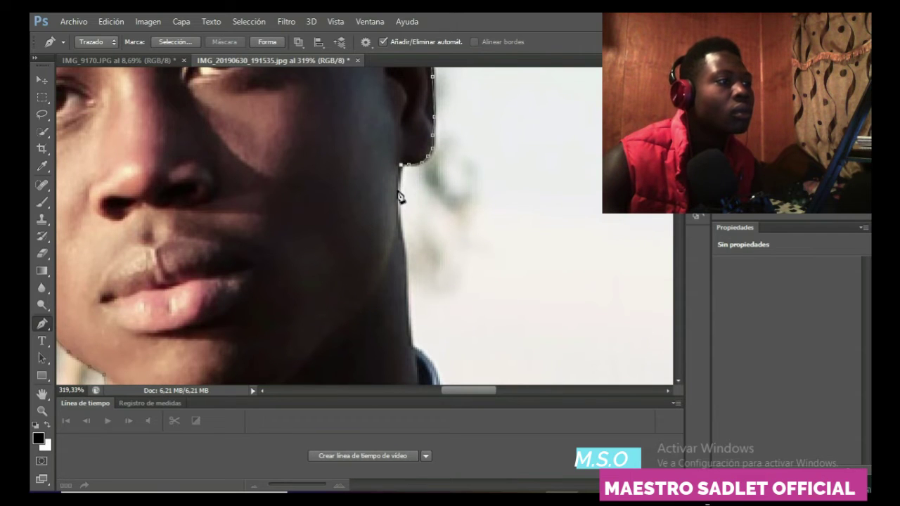
pyautogui.click(398, 209)
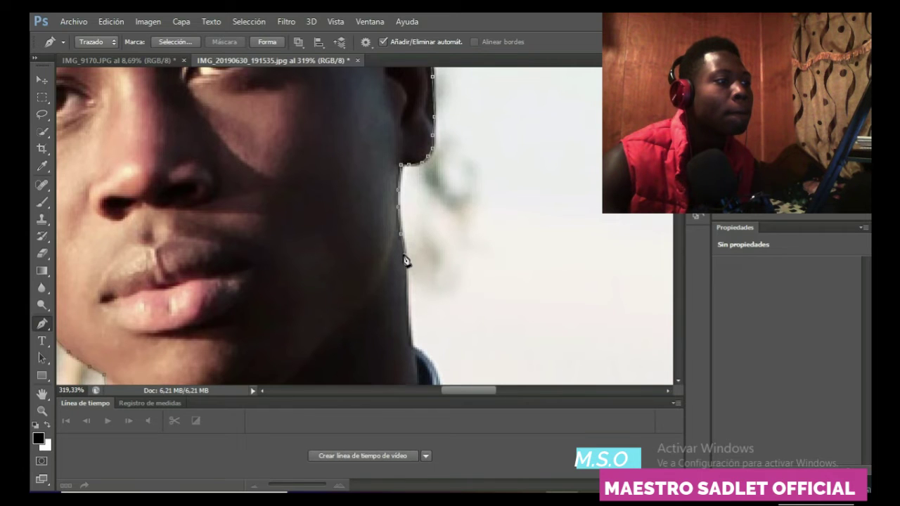
pyautogui.scroll(-2, 405, 260)
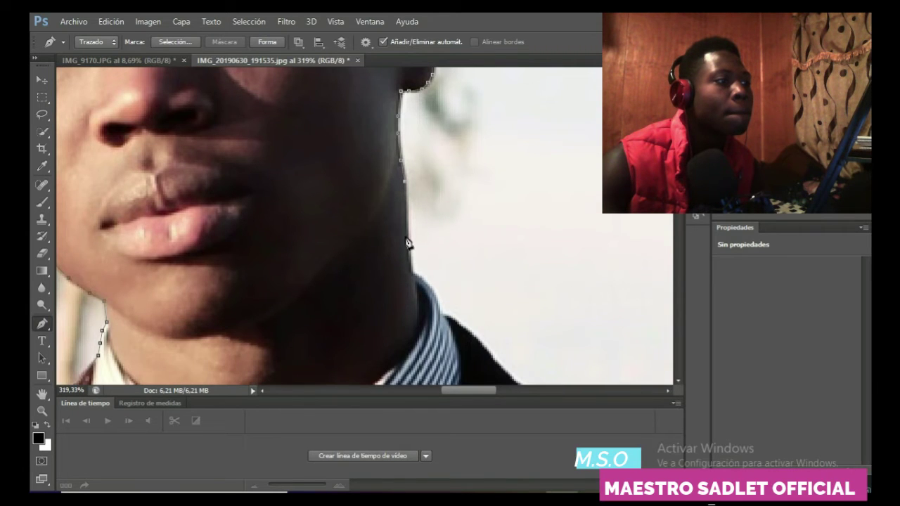
pyautogui.click(406, 239)
pyautogui.scroll(-1, 408, 237)
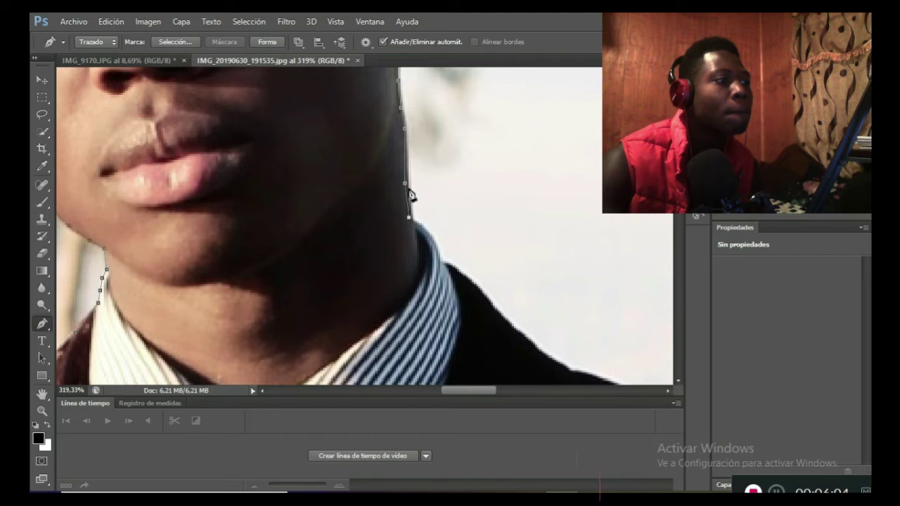
pyautogui.rightClick(431, 173)
pyautogui.click(438, 184)
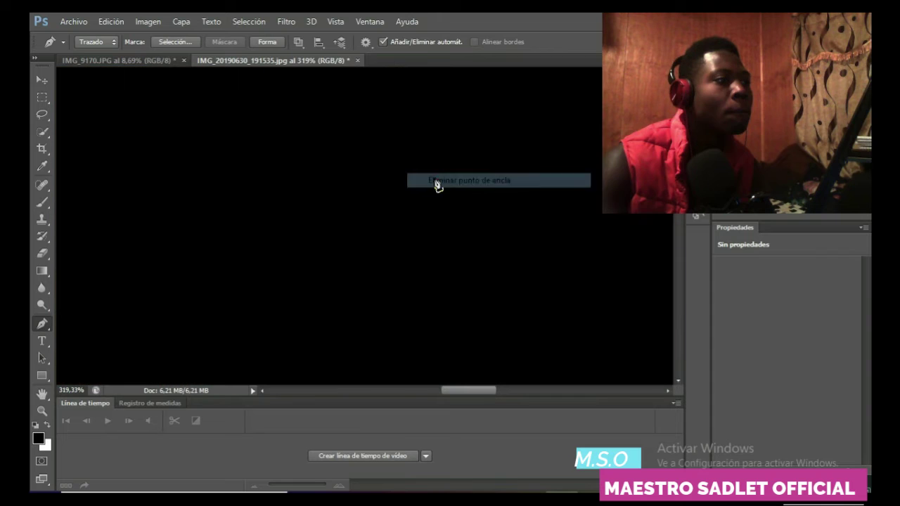
# Continue the path around the striped shirt collar and down the jacket's upper shoulder slope to its bend
pyautogui.scroll(-1, 398, 180)
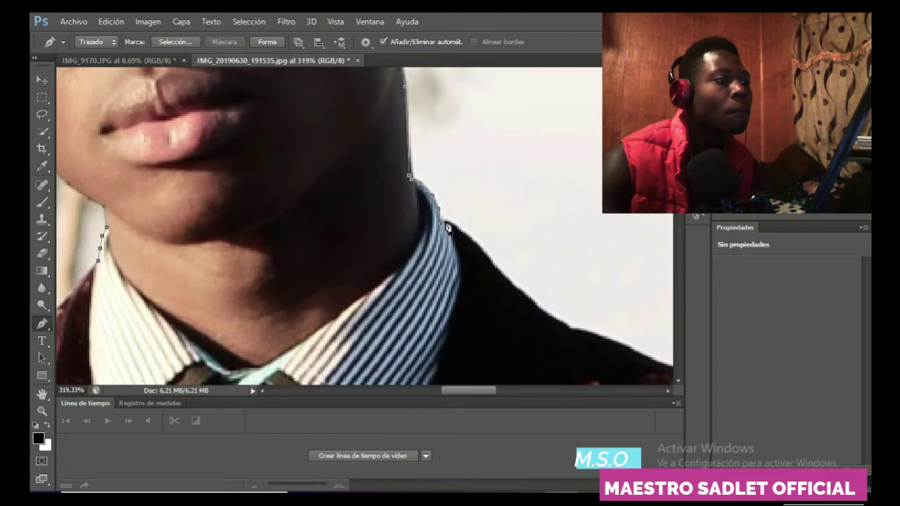
pyautogui.moveTo(467, 385); pyautogui.dragTo(478, 390)
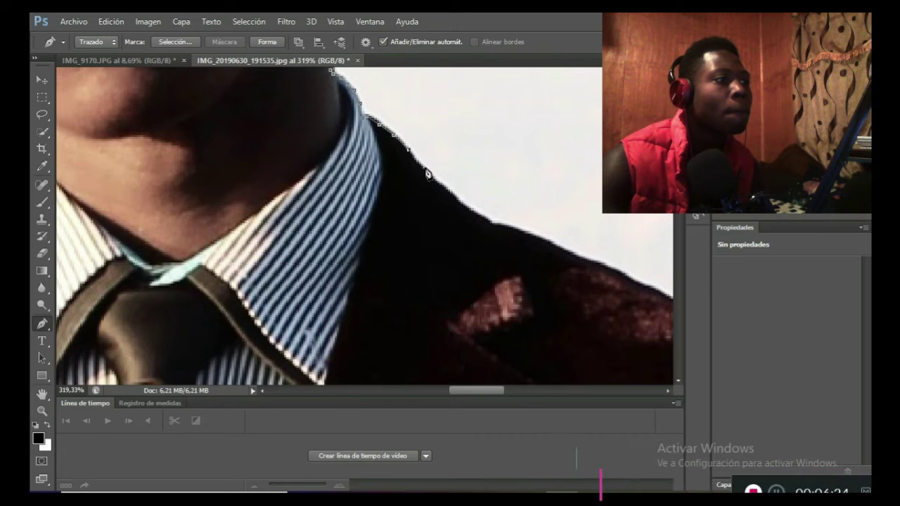
pyautogui.click(425, 172)
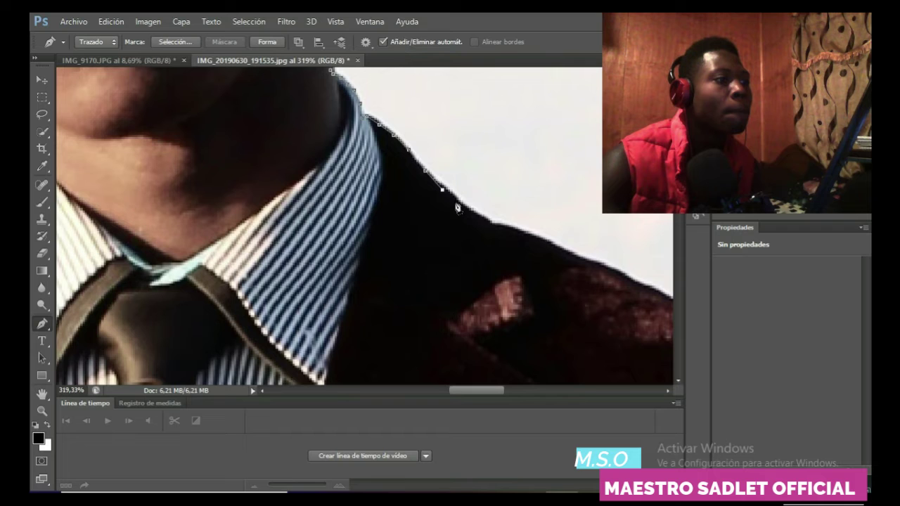
pyautogui.click(490, 224)
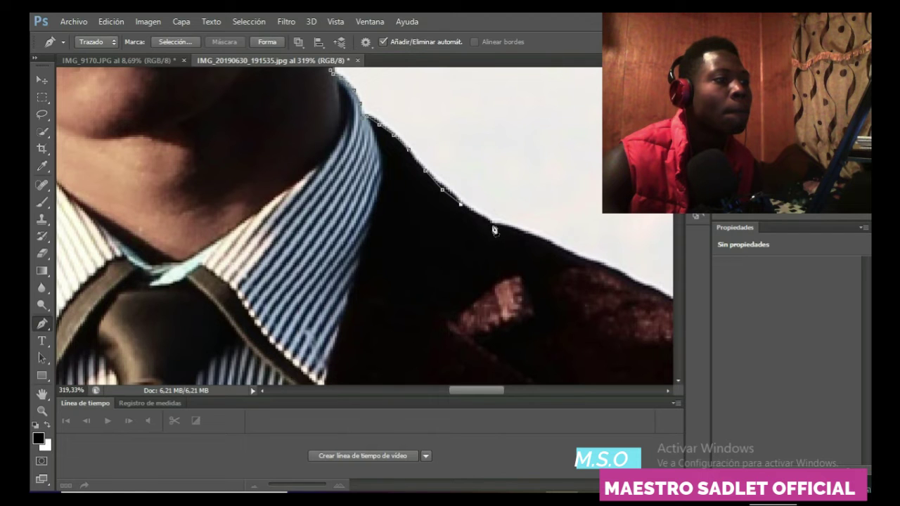
# Extend the path along the jacket's shoulder line past the reddish highlight, removing a misplaced anchor point on the way
pyautogui.moveTo(490, 388); pyautogui.dragTo(512, 387)
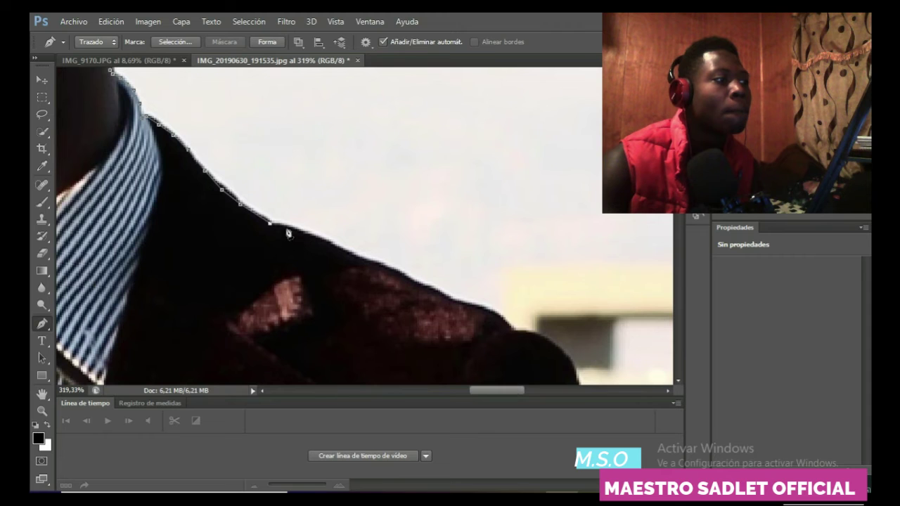
pyautogui.click(318, 239)
pyautogui.click(342, 251)
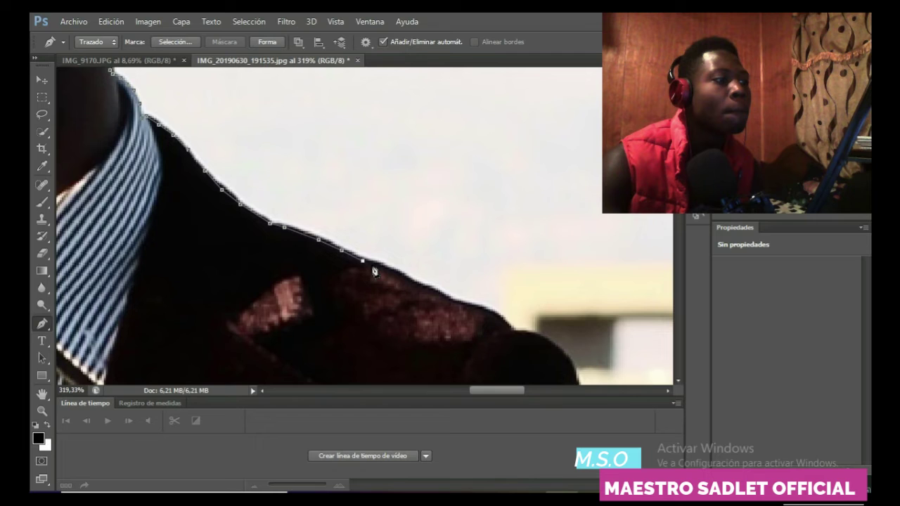
pyautogui.click(404, 276)
pyautogui.click(415, 286)
pyautogui.rightClick(417, 292)
pyautogui.click(466, 182)
pyautogui.click(427, 288)
pyautogui.click(443, 297)
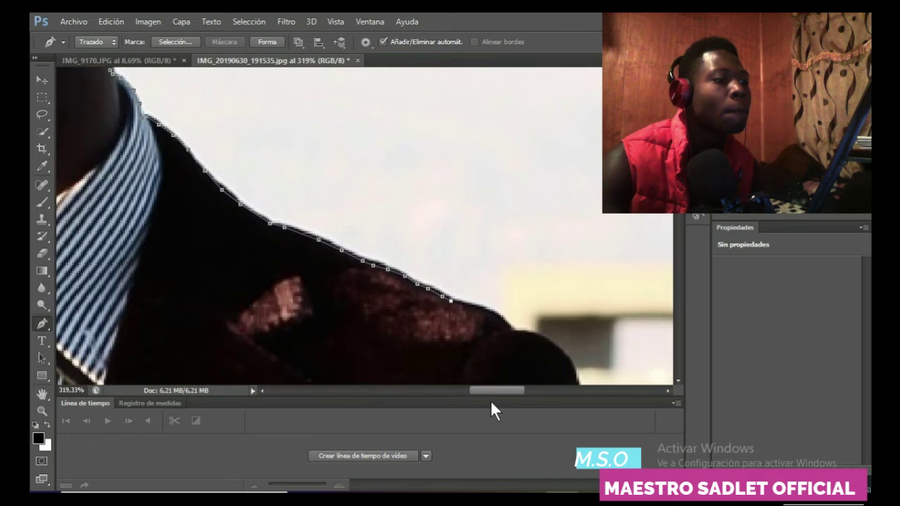
# Extend the path along the end of the shoulder line, through the notch at the sleeve seam and around the rounded sleeve head
pyautogui.moveTo(495, 400); pyautogui.dragTo(502, 398)
pyautogui.scroll(-3, 459, 215)
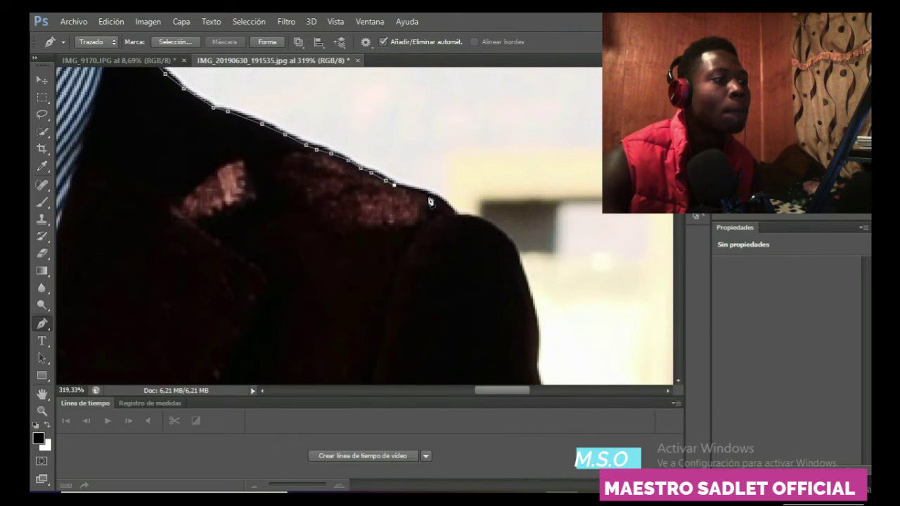
pyautogui.click(454, 217)
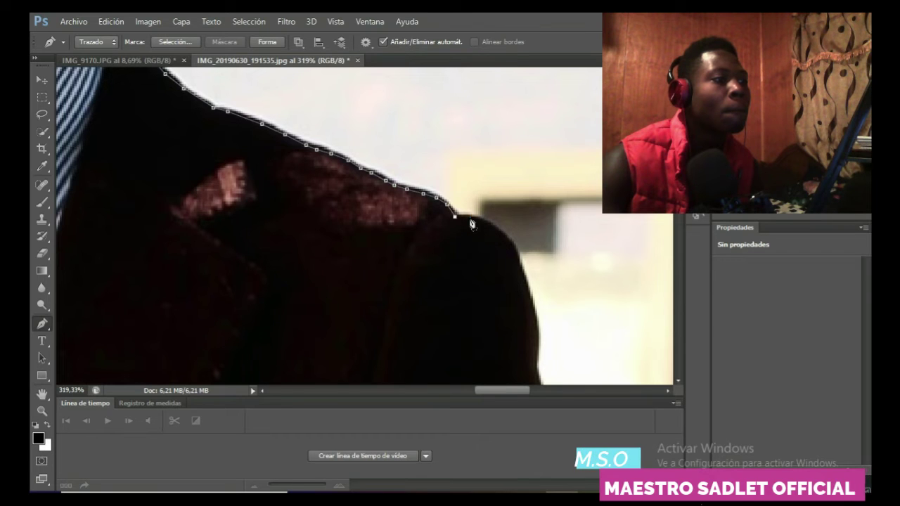
pyautogui.click(470, 217)
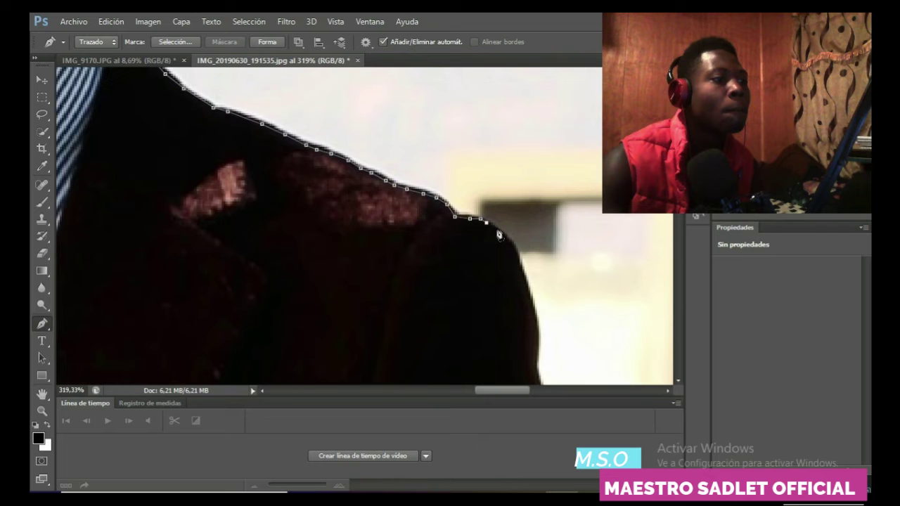
pyautogui.click(497, 229)
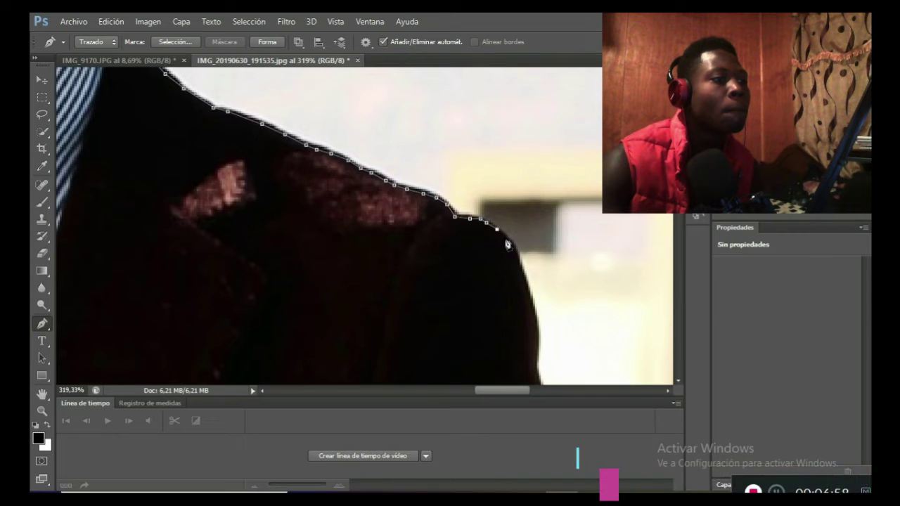
pyautogui.click(507, 238)
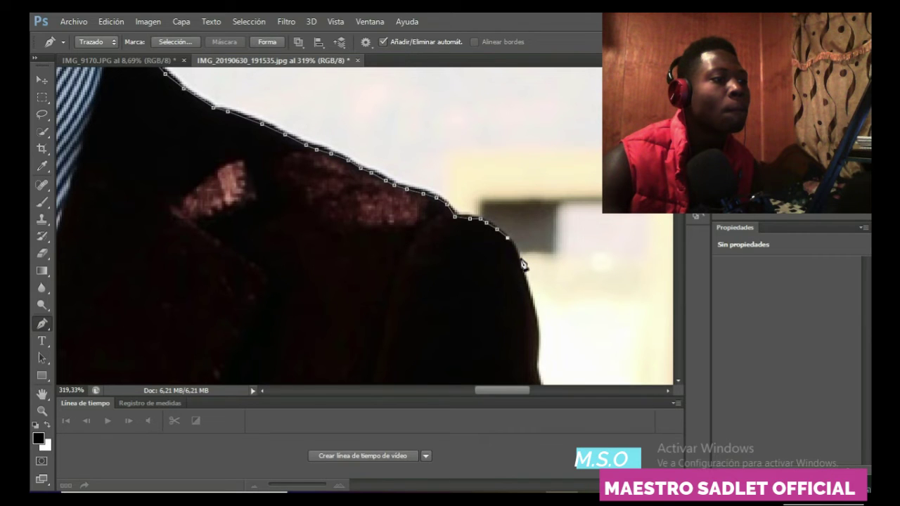
# Trace the outer edge of the upper sleeve downward, following its slight inward dent below the shoulder curve
pyautogui.scroll(-3, 522, 263)
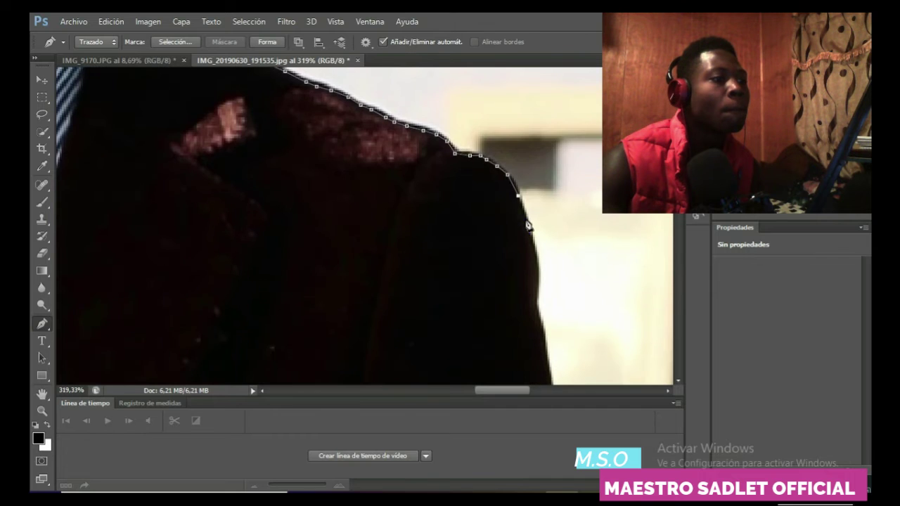
pyautogui.click(533, 246)
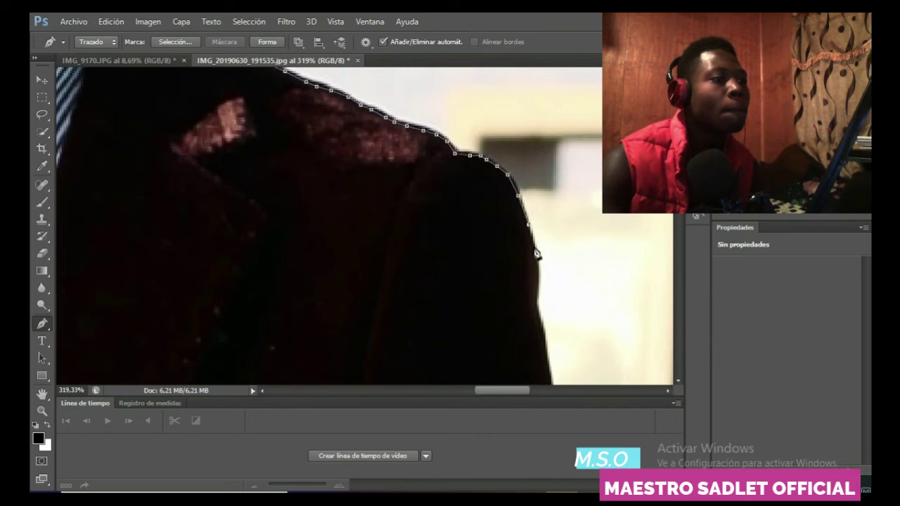
pyautogui.scroll(-3, 539, 233)
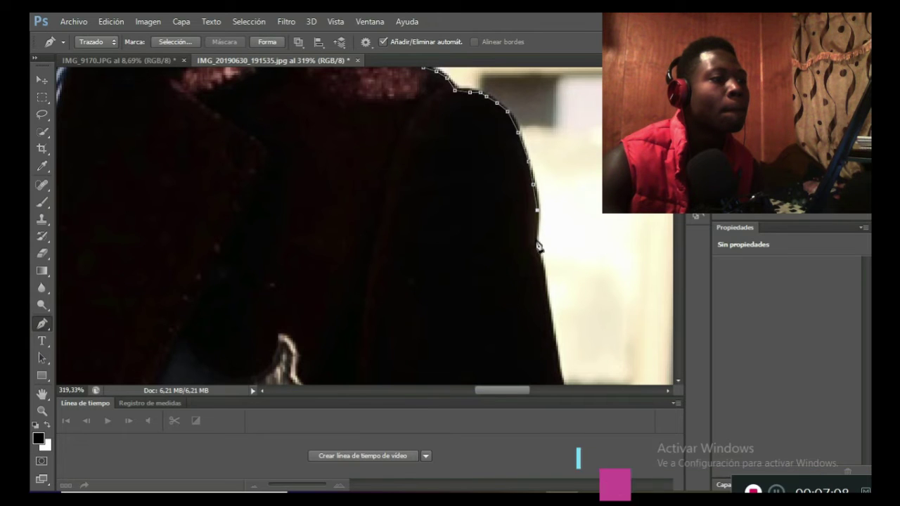
pyautogui.scroll(-2, 543, 229)
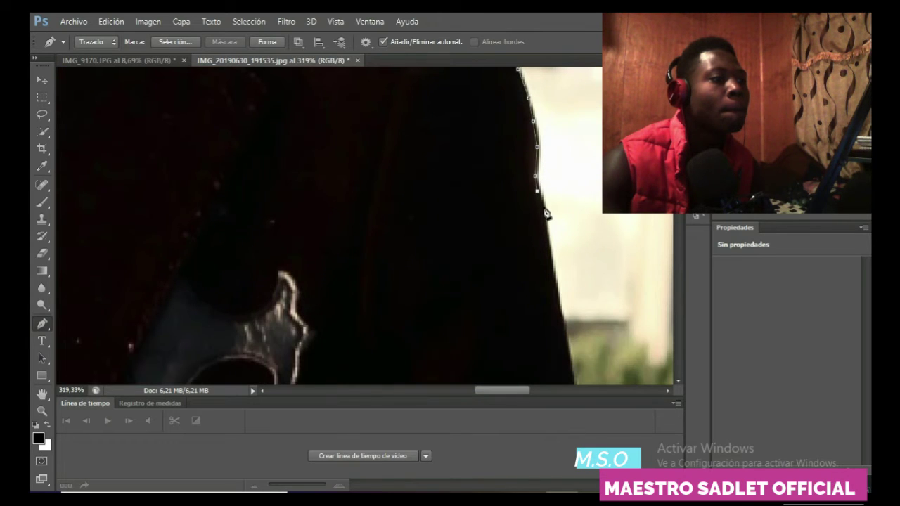
pyautogui.click(546, 238)
pyautogui.scroll(-2, 552, 232)
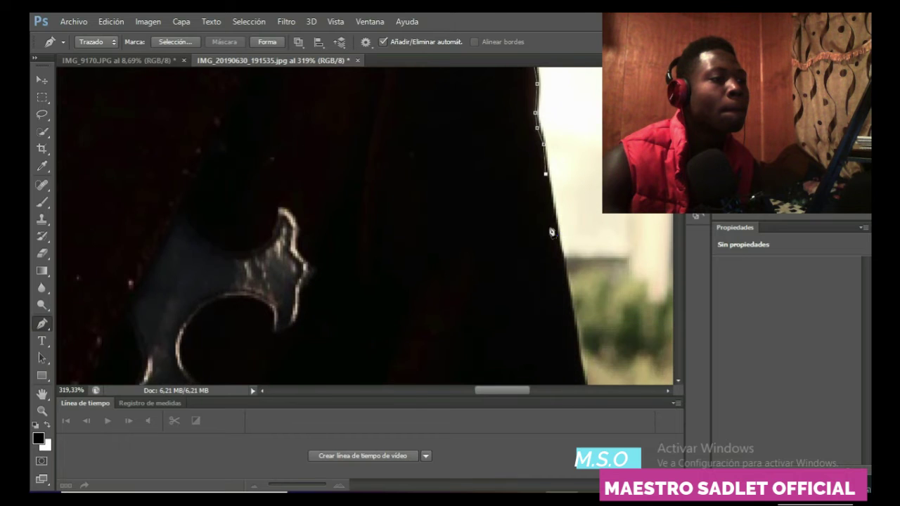
pyautogui.click(557, 225)
# Continue the path down the sleeve's outward slope past the green shrubs to where the edge turns nearly vertical
pyautogui.scroll(-2, 562, 229)
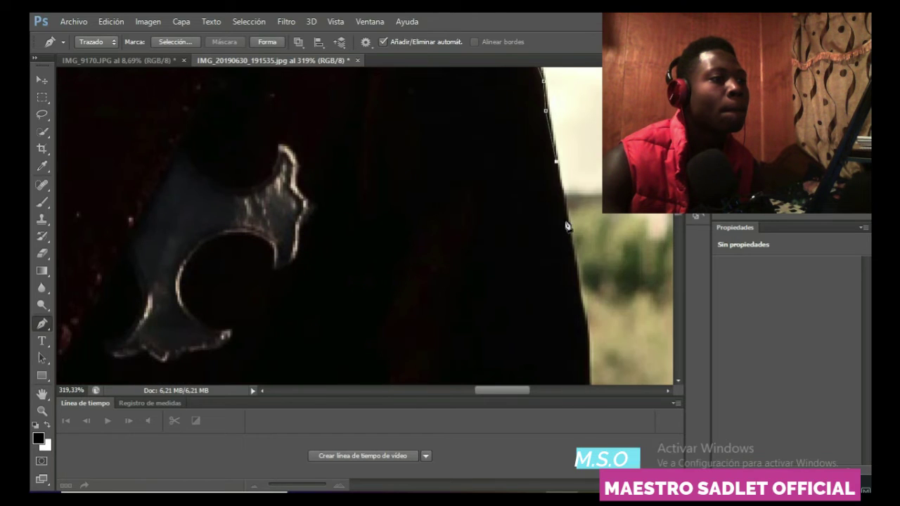
pyautogui.click(569, 230)
pyautogui.scroll(-2, 573, 232)
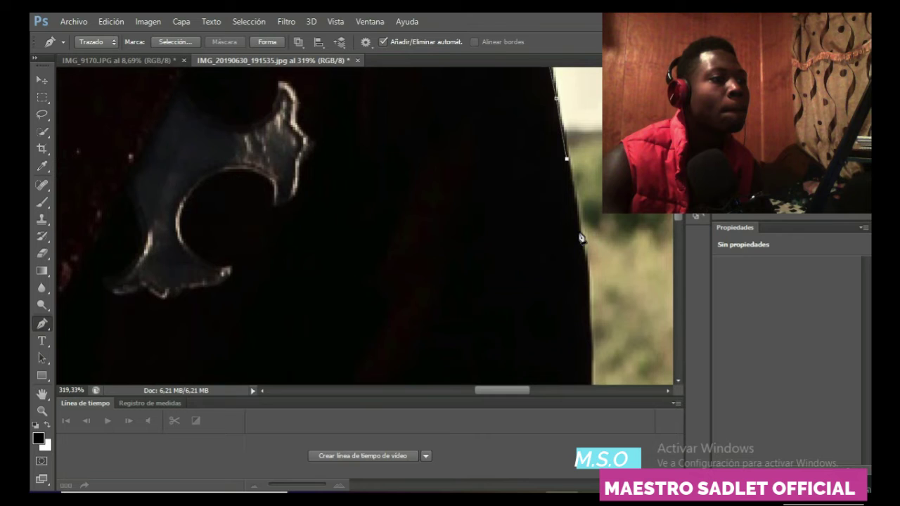
pyautogui.click(580, 234)
pyautogui.scroll(-2, 582, 236)
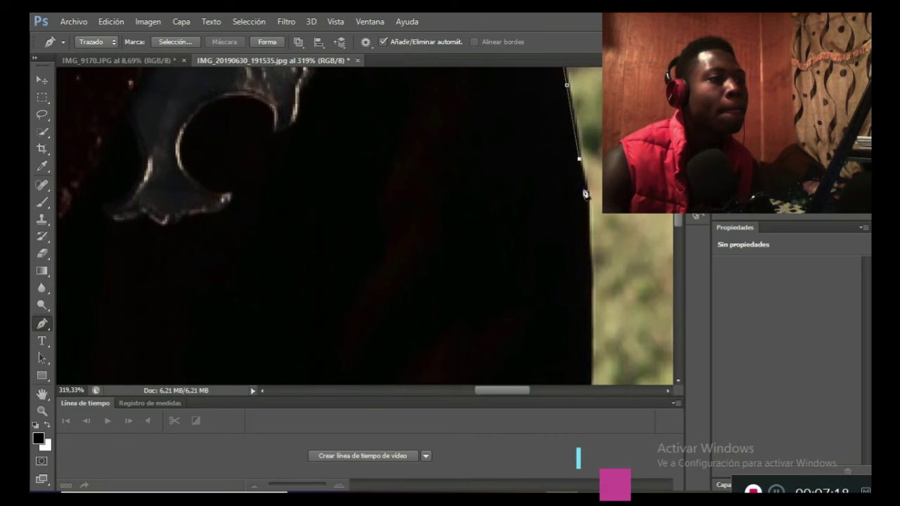
pyautogui.click(585, 191)
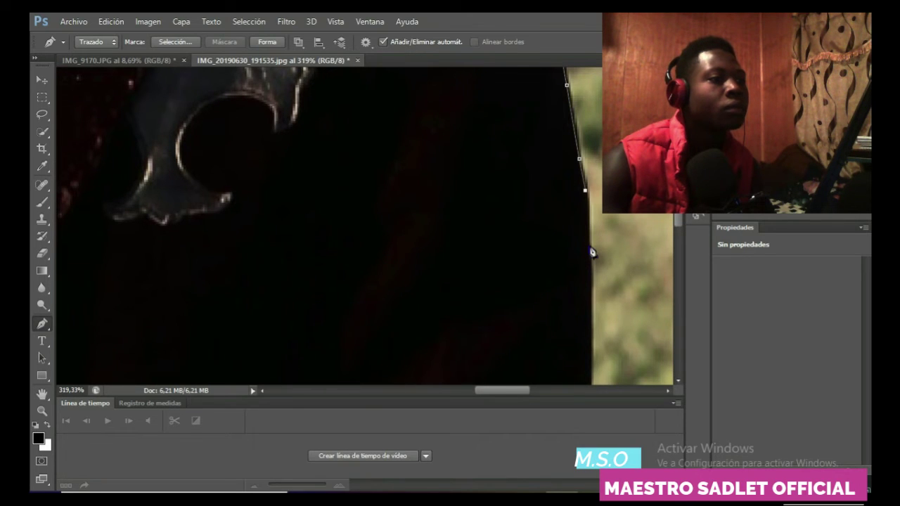
pyautogui.click(590, 250)
# Trace the nearly vertical sleeve edge with widely spaced anchor points down to where it tapers inward above the elbow
pyautogui.scroll(-2, 592, 246)
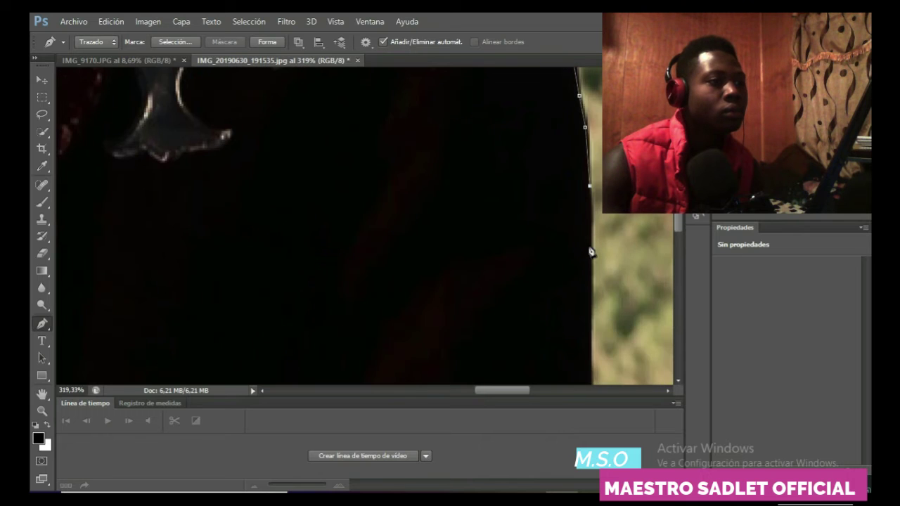
pyautogui.click(591, 248)
pyautogui.scroll(-2, 592, 253)
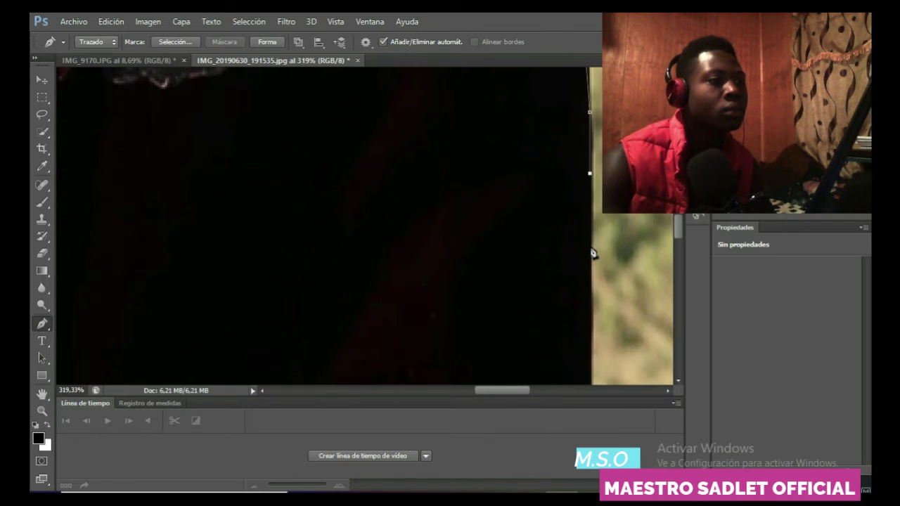
pyautogui.scroll(-5, 591, 258)
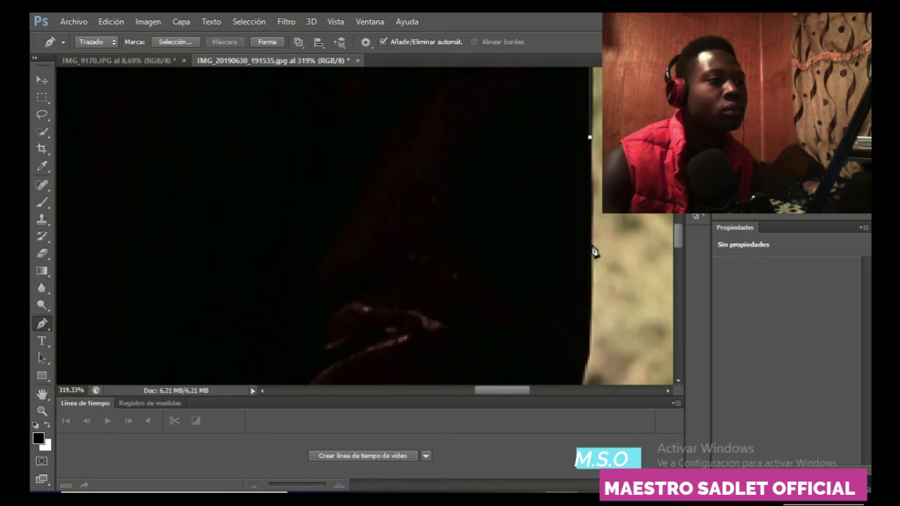
pyautogui.click(589, 261)
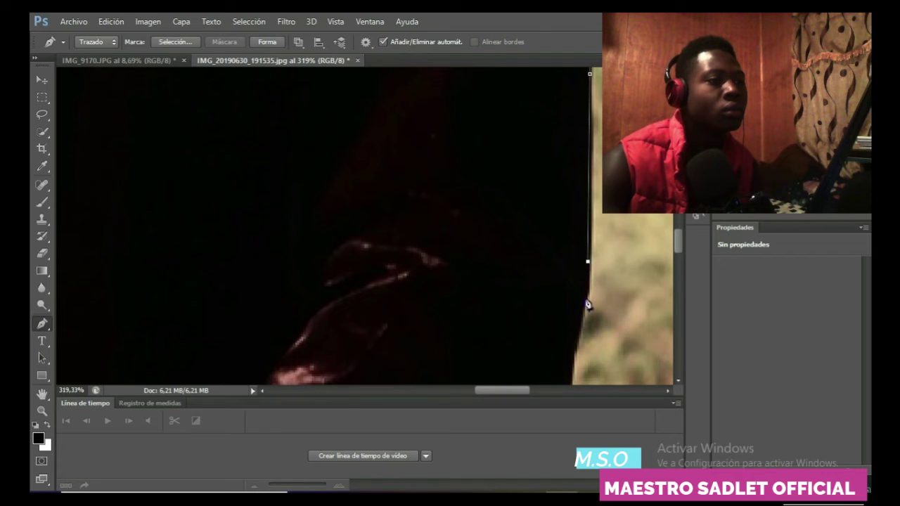
pyautogui.scroll(-2, 583, 299)
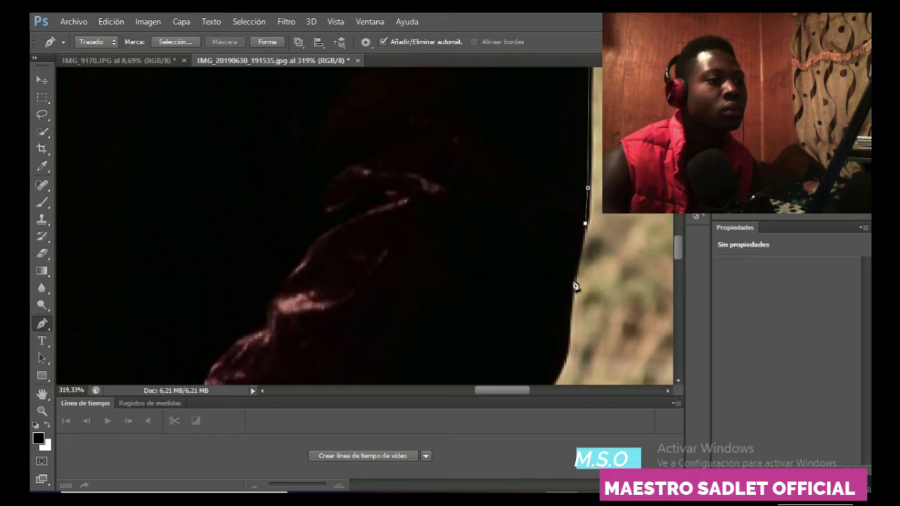
pyautogui.click(573, 276)
# Trace around the elbow and along the forearm's diagonal underside to the corner where it meets the jacket's side
pyautogui.scroll(-2, 575, 281)
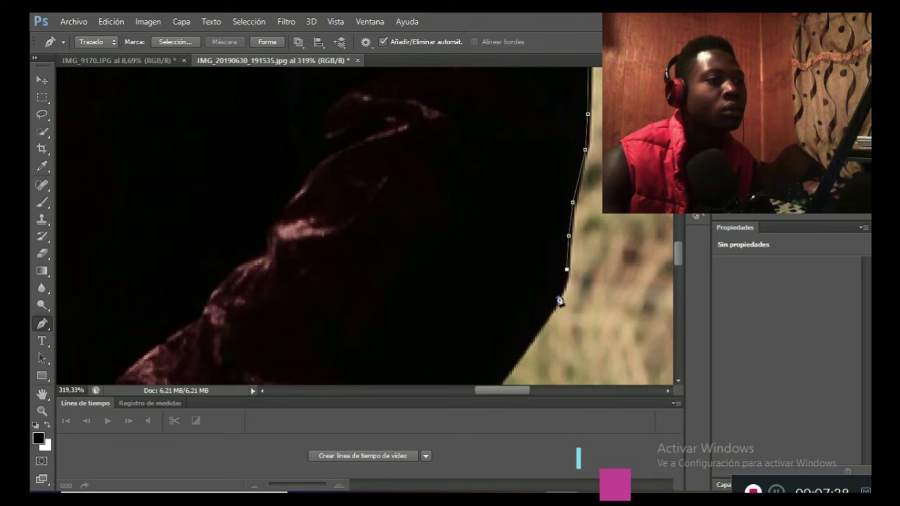
pyautogui.click(561, 296)
pyautogui.scroll(-2, 559, 282)
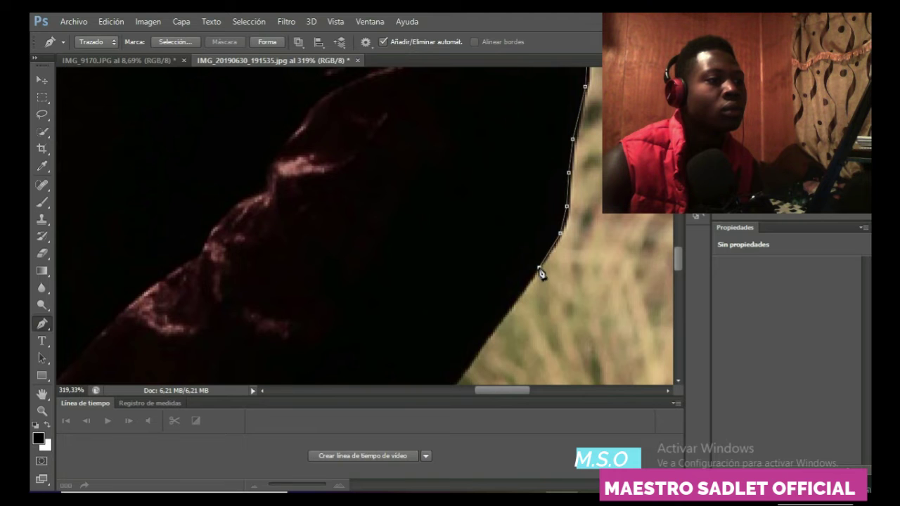
pyautogui.click(542, 274)
pyautogui.scroll(-2, 537, 261)
pyautogui.click(512, 246)
pyautogui.scroll(-2, 501, 245)
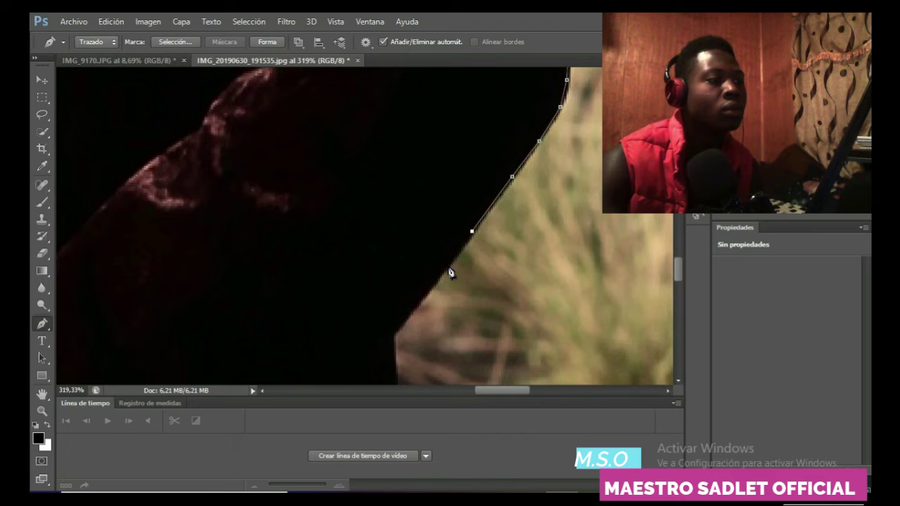
pyautogui.scroll(-2, 435, 258)
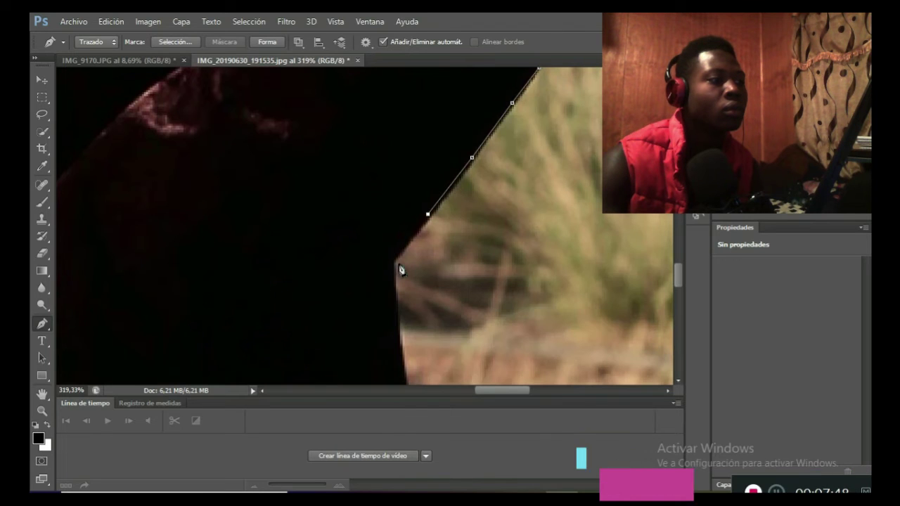
pyautogui.click(393, 259)
# Continue the path from the forearm corner down the jacket's side, level with the cuff buttons, and around its outward flare
pyautogui.scroll(-2, 408, 239)
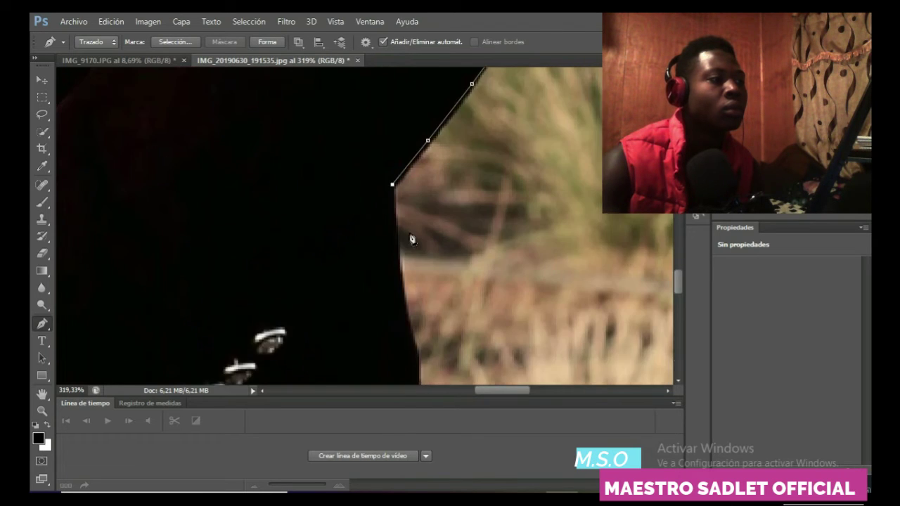
pyautogui.scroll(-2, 408, 239)
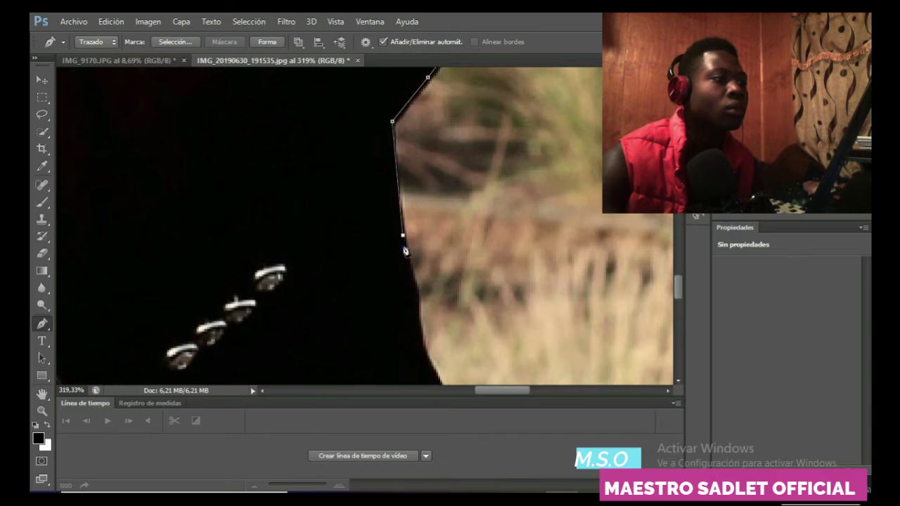
pyautogui.scroll(-1, 405, 251)
pyautogui.click(413, 239)
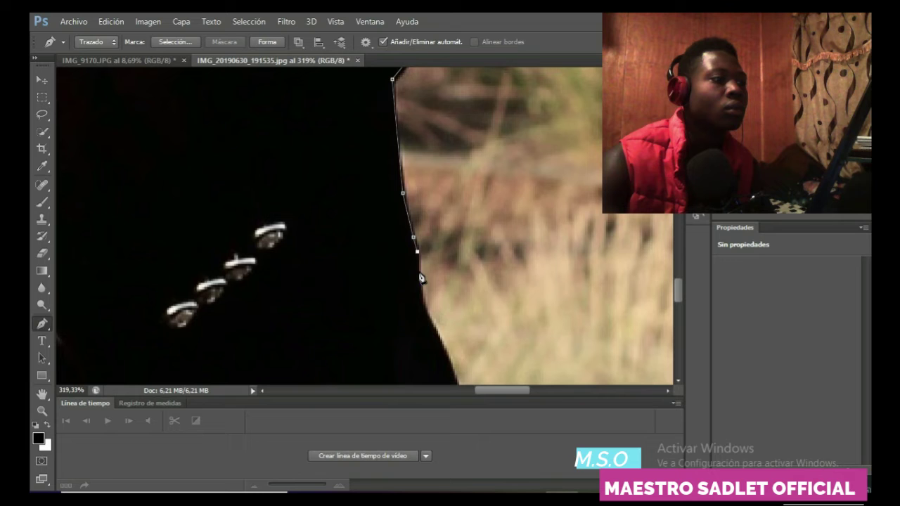
pyautogui.scroll(-4, 423, 303)
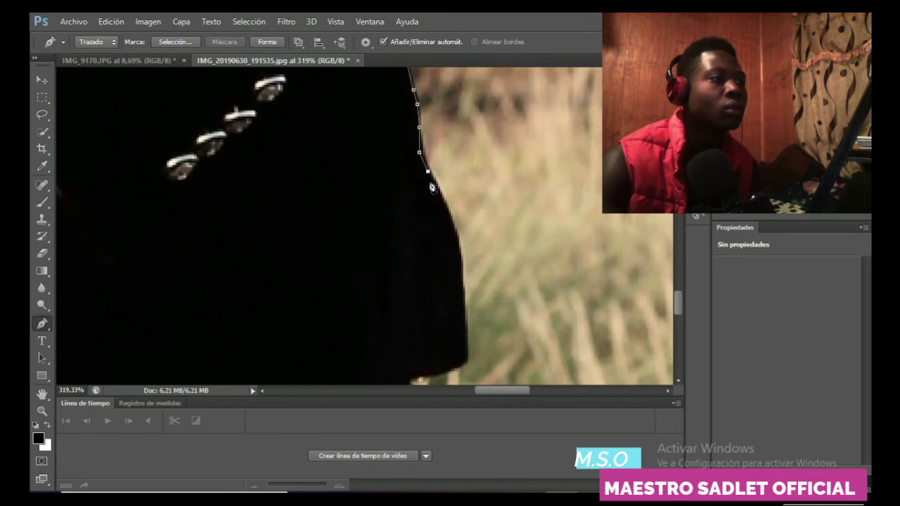
pyautogui.click(458, 239)
pyautogui.click(460, 260)
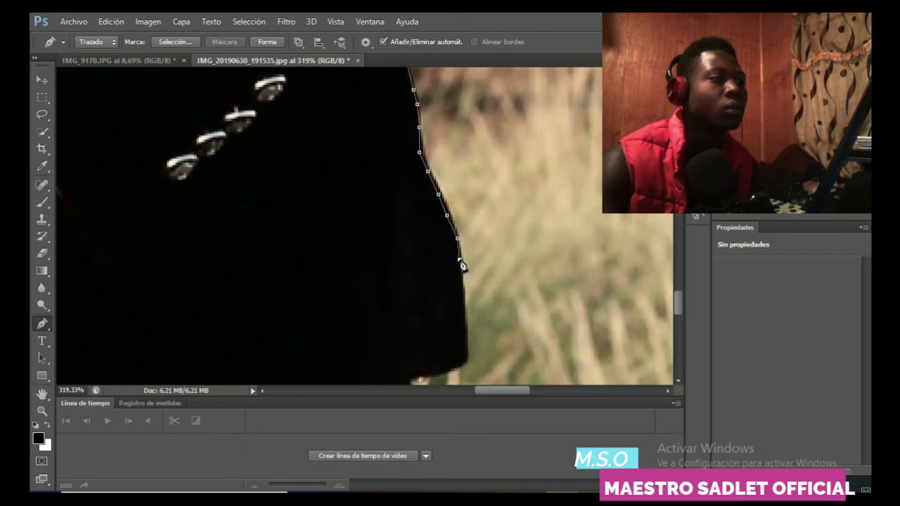
# Trace the jacket's lower side edge, round its bottom corner and follow the hem inward toward the trouser leg
pyautogui.scroll(-2, 464, 267)
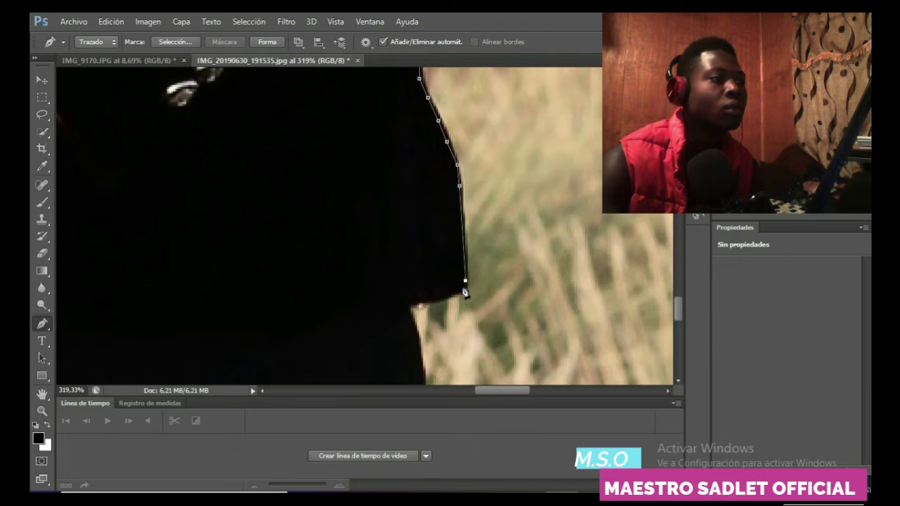
pyautogui.click(444, 295)
pyautogui.click(430, 298)
pyautogui.click(419, 300)
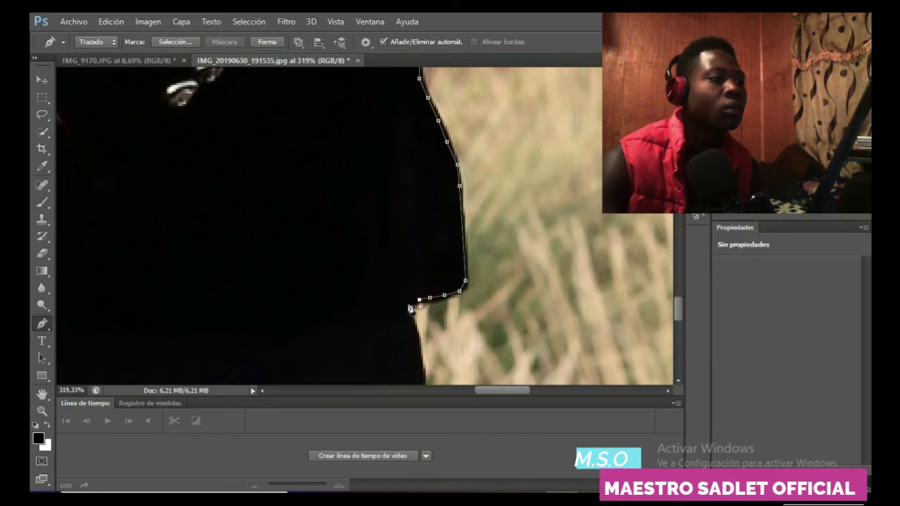
# Trace the outer edge of the trouser leg from the jacket hem down around its curve to the inward notch below
pyautogui.scroll(-2, 410, 296)
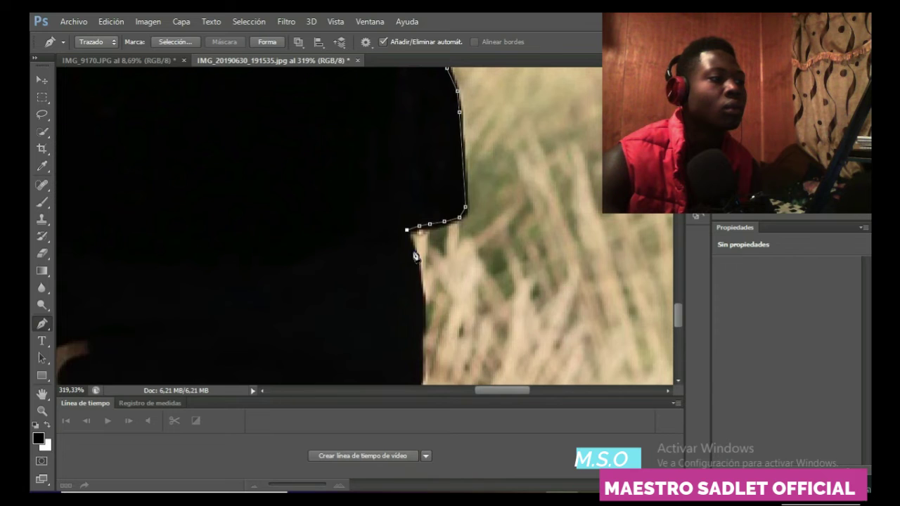
pyautogui.click(419, 272)
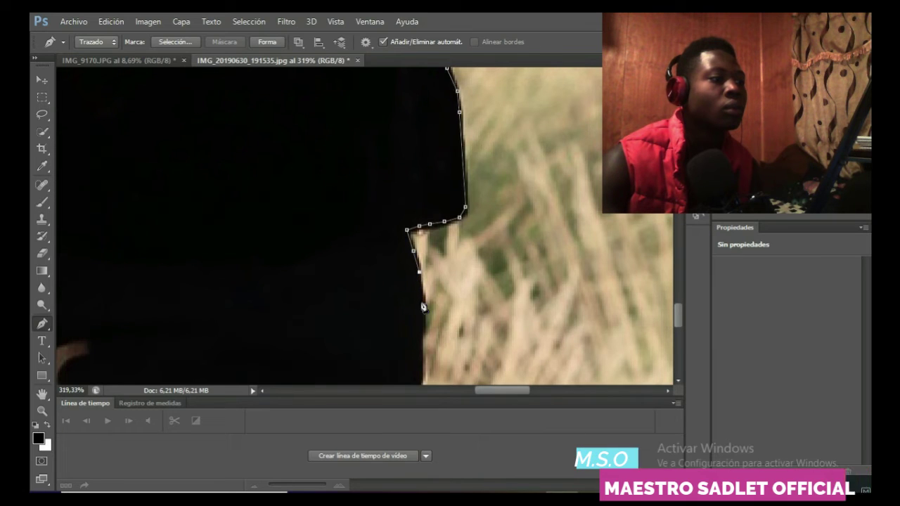
pyautogui.click(421, 301)
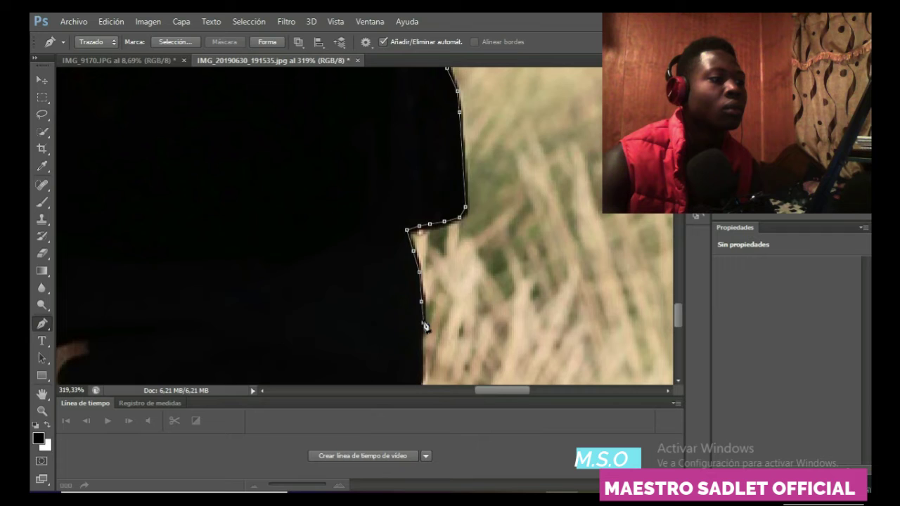
pyautogui.click(423, 324)
pyautogui.scroll(-3, 426, 323)
pyautogui.click(421, 229)
pyautogui.click(420, 252)
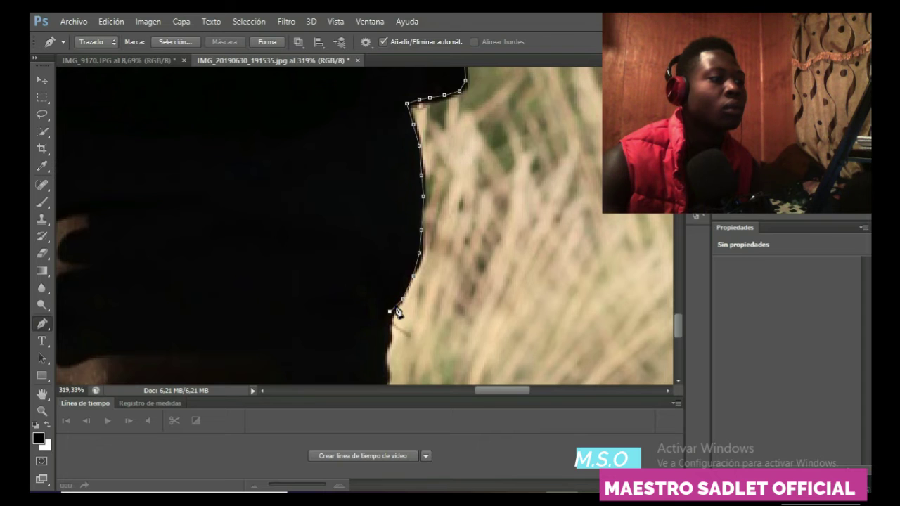
pyautogui.scroll(-3, 398, 312)
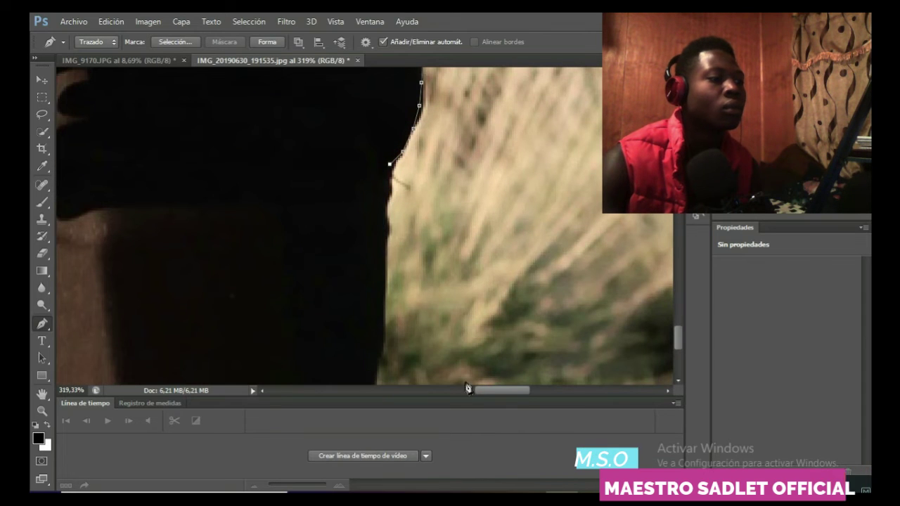
# Continue the path down the outer edge of the trouser leg from the notch to the photo's bottom edge
pyautogui.moveTo(494, 391); pyautogui.dragTo(472, 387)
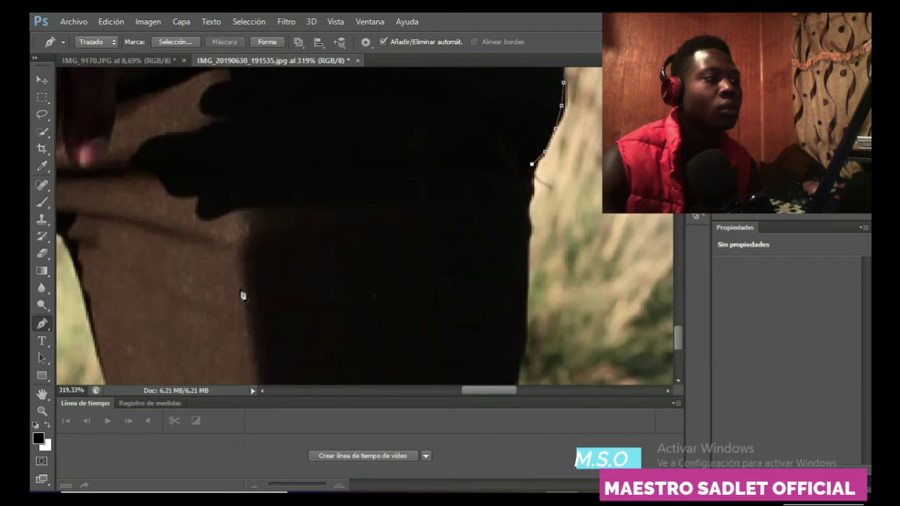
pyautogui.click(42, 410)
pyautogui.moveTo(230, 341); pyautogui.dragTo(281, 341)
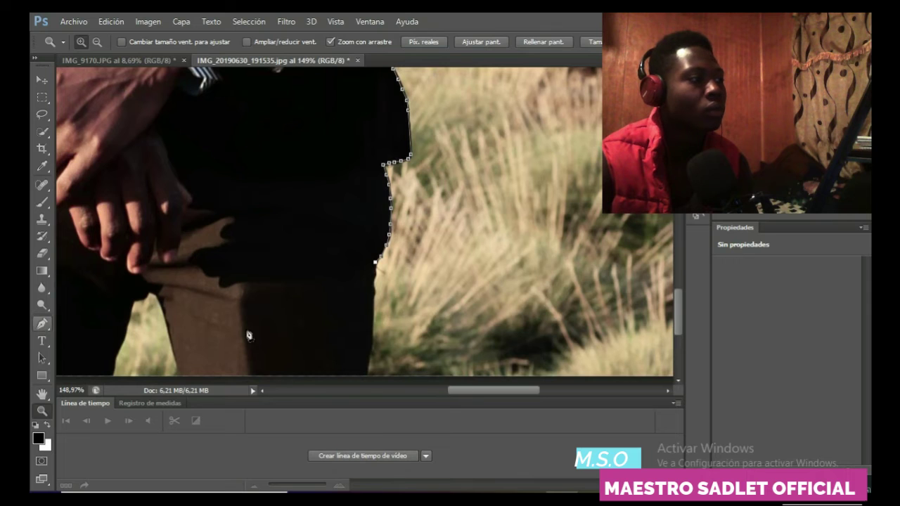
pyautogui.press('p')
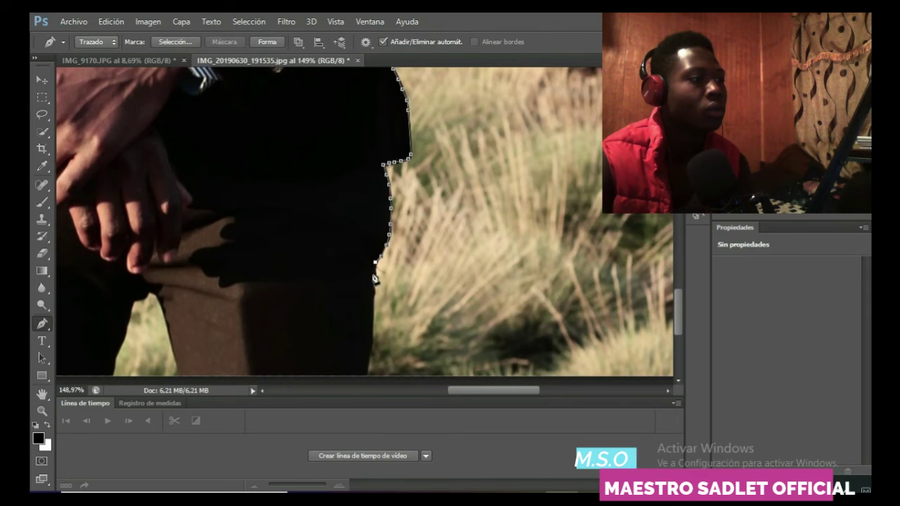
pyautogui.click(375, 277)
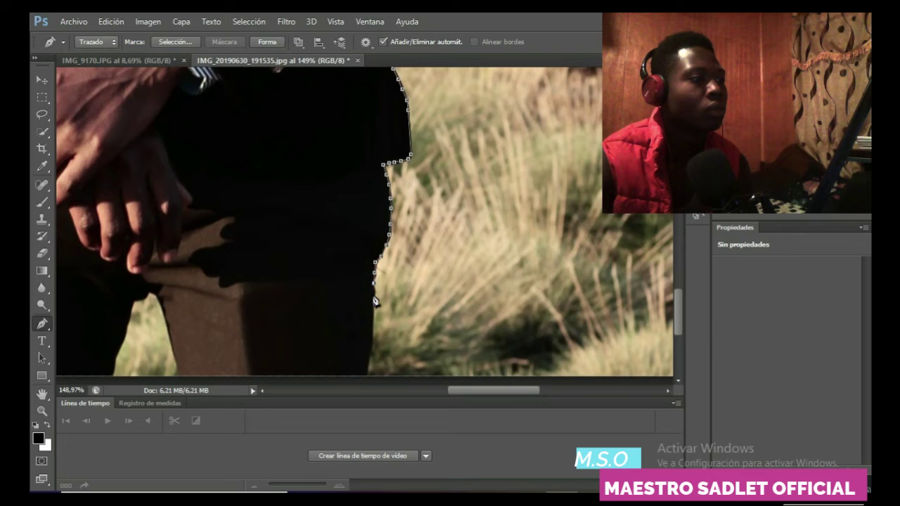
pyautogui.click(373, 317)
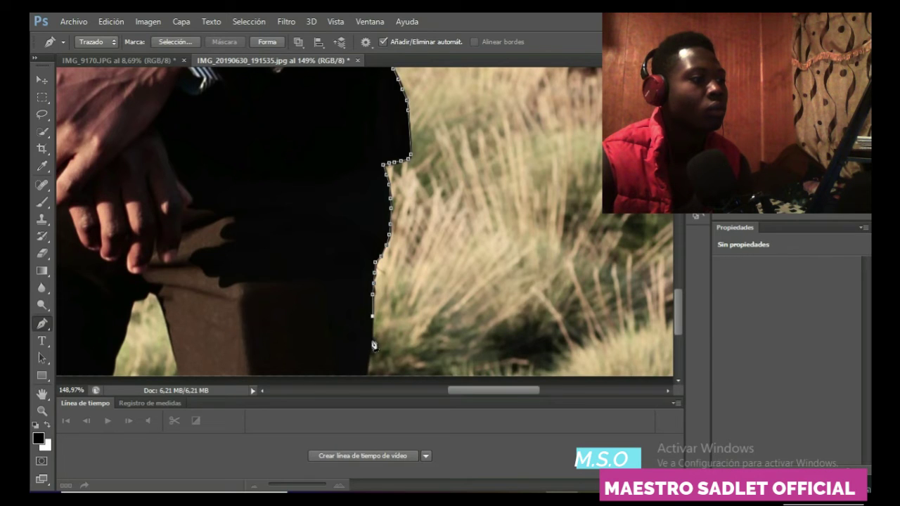
pyautogui.click(365, 376)
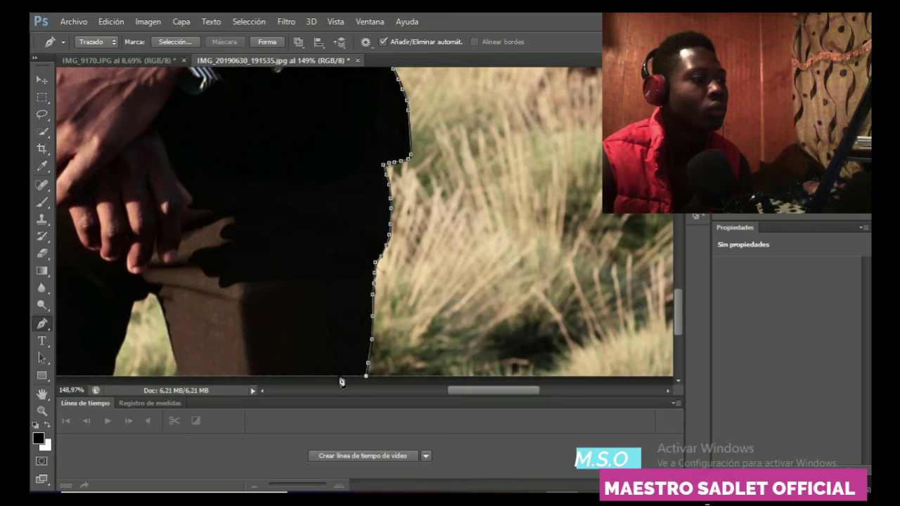
pyautogui.click(178, 377)
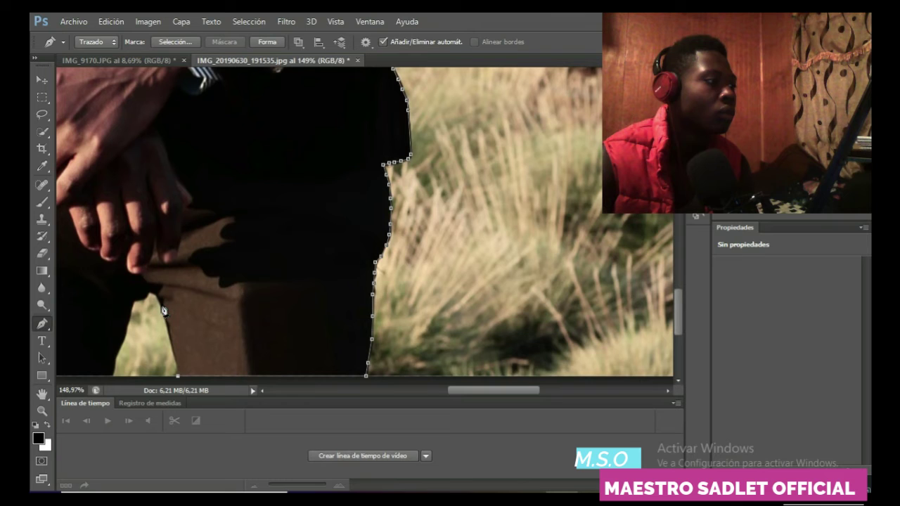
pyautogui.click(162, 306)
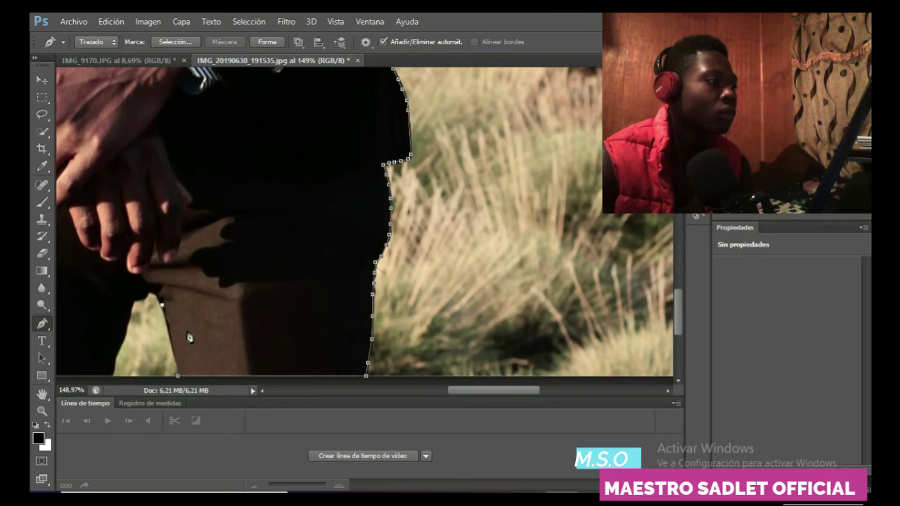
pyautogui.rightClick(162, 305)
pyautogui.click(196, 177)
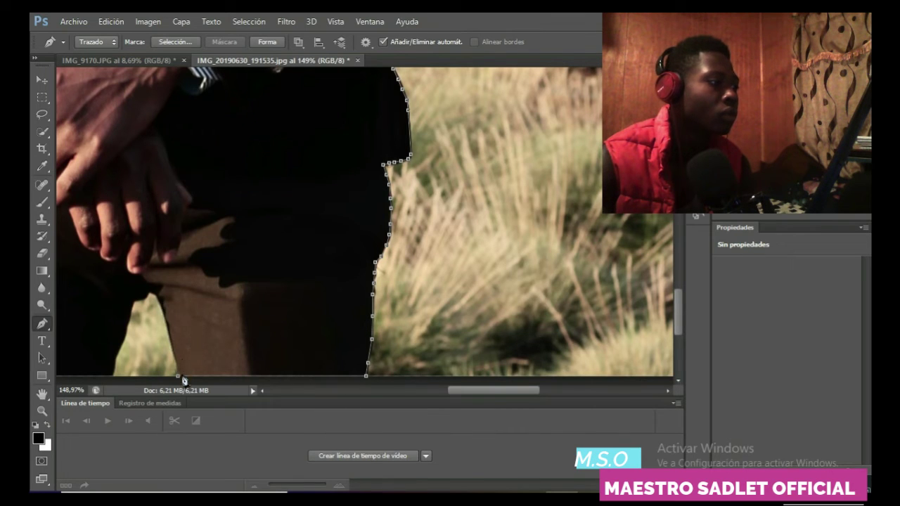
pyautogui.rightClick(176, 379)
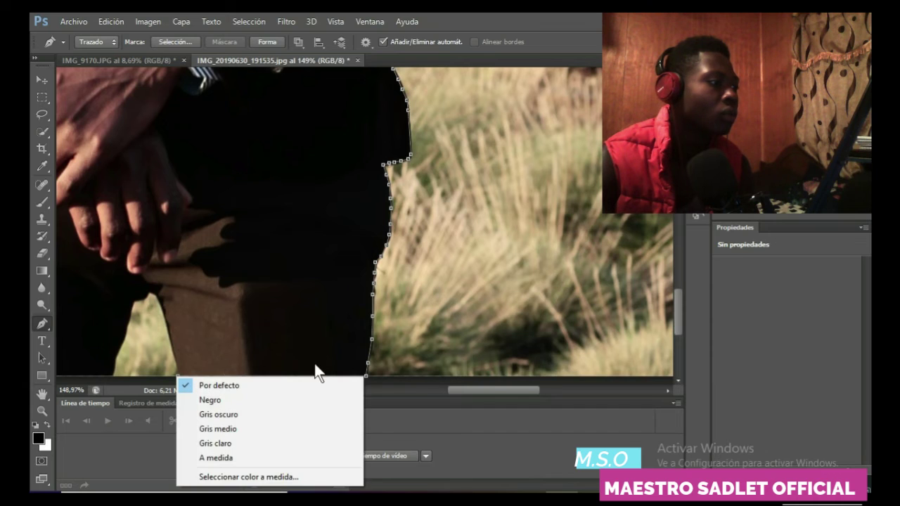
pyautogui.click(170, 343)
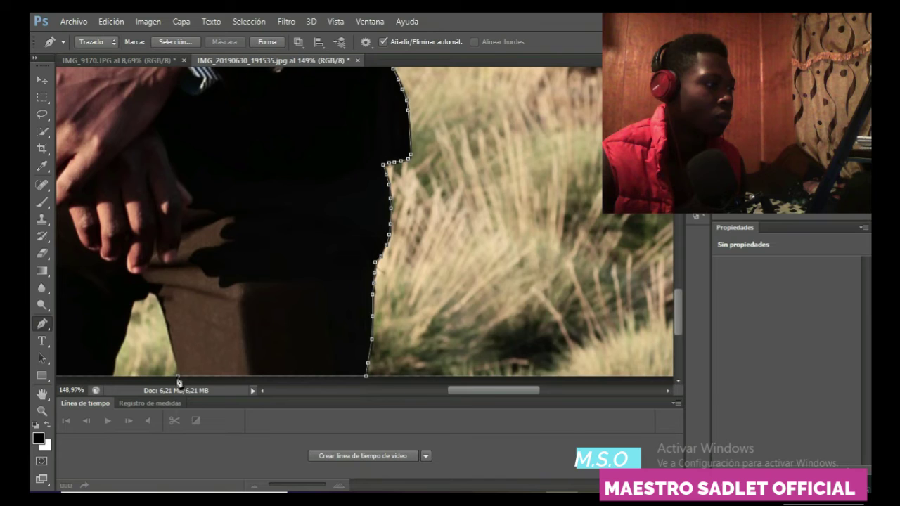
pyautogui.rightClick(178, 374)
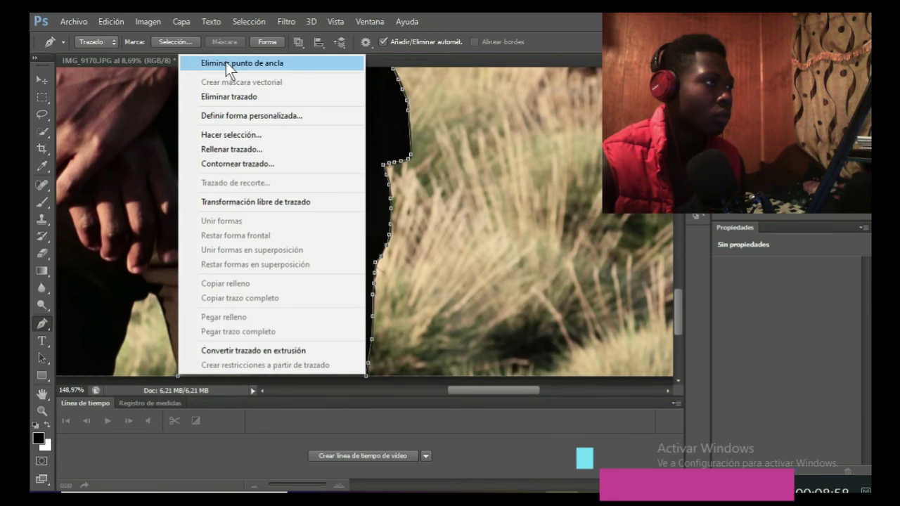
pyautogui.click(226, 63)
# Run the path along the photo's bottom edge to the inner trouser leg, up that leg and around the top of the gap between the legs
pyautogui.click(182, 375)
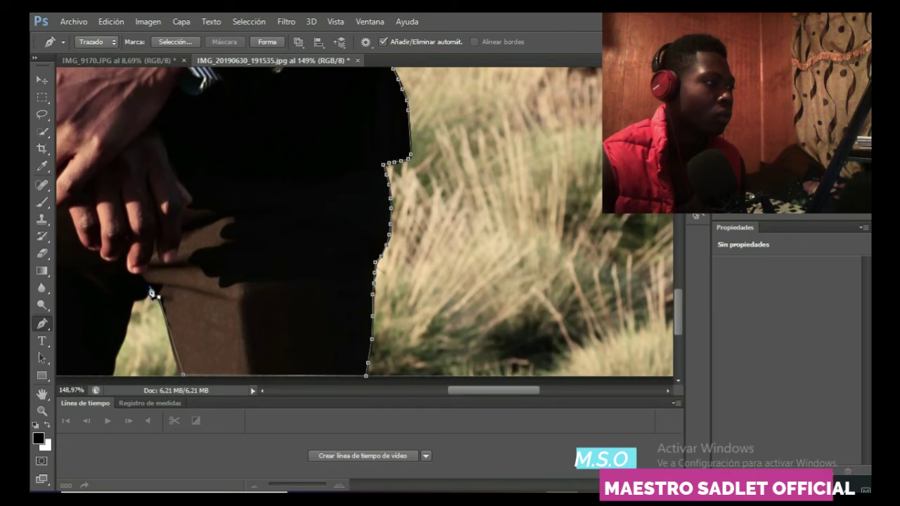
pyautogui.click(156, 297)
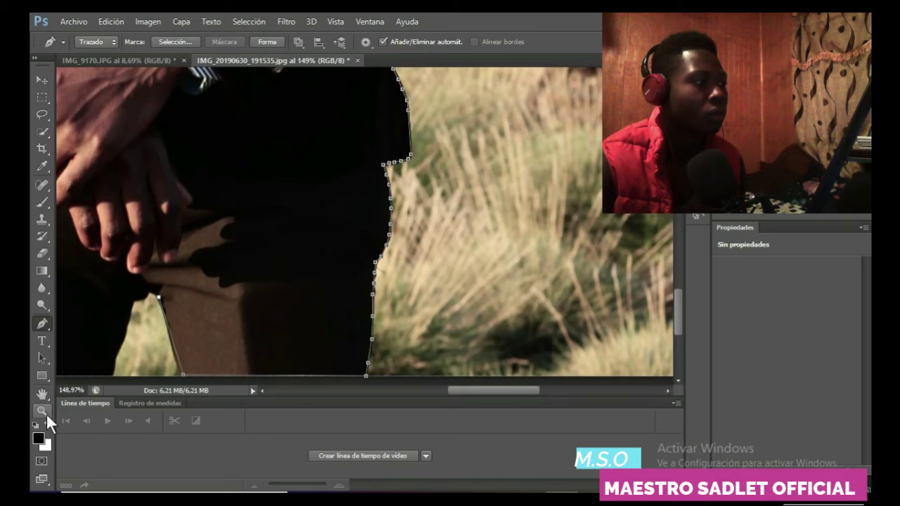
pyautogui.click(43, 411)
pyautogui.scroll(4, 464, 391)
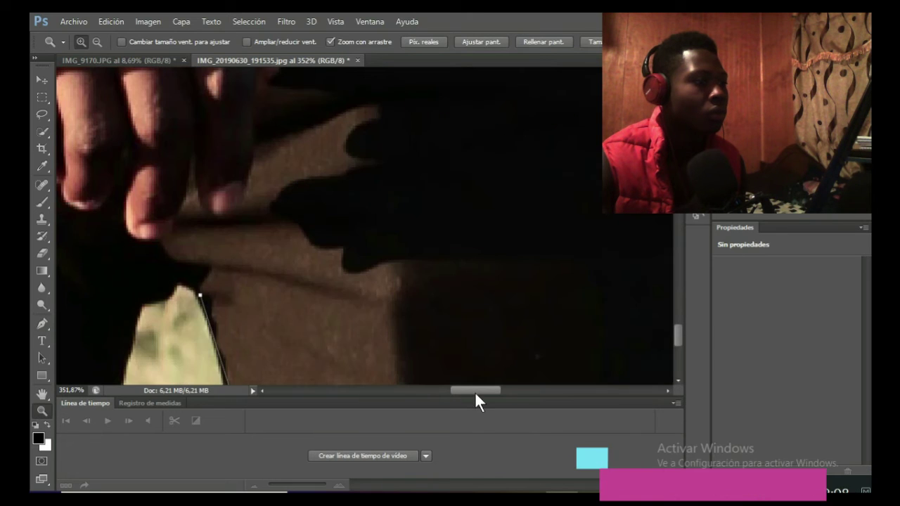
pyautogui.click(34, 325)
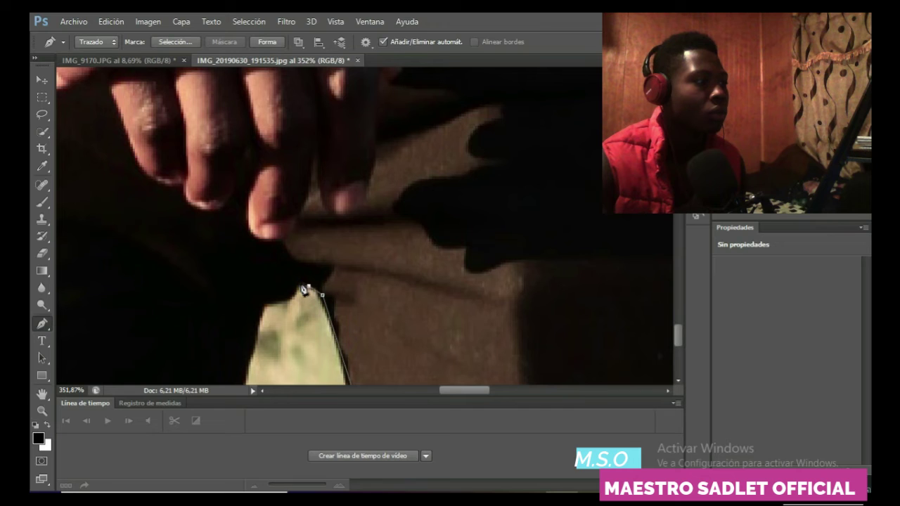
pyautogui.click(292, 295)
pyautogui.click(283, 300)
pyautogui.click(274, 300)
pyautogui.click(266, 303)
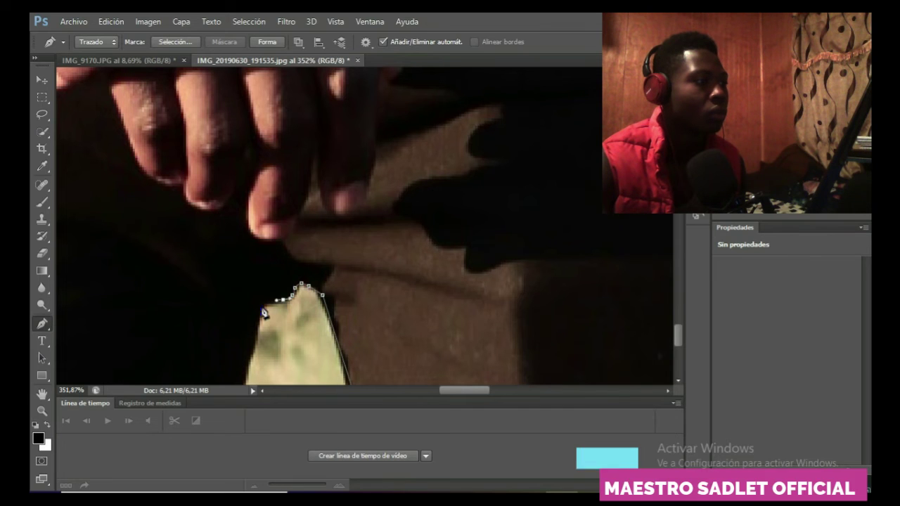
pyautogui.click(261, 308)
pyautogui.click(261, 313)
# Trace down the other leg's inner edge to the photo's bottom edge and close the path at its starting point on the outer leg
pyautogui.scroll(-3, 257, 221)
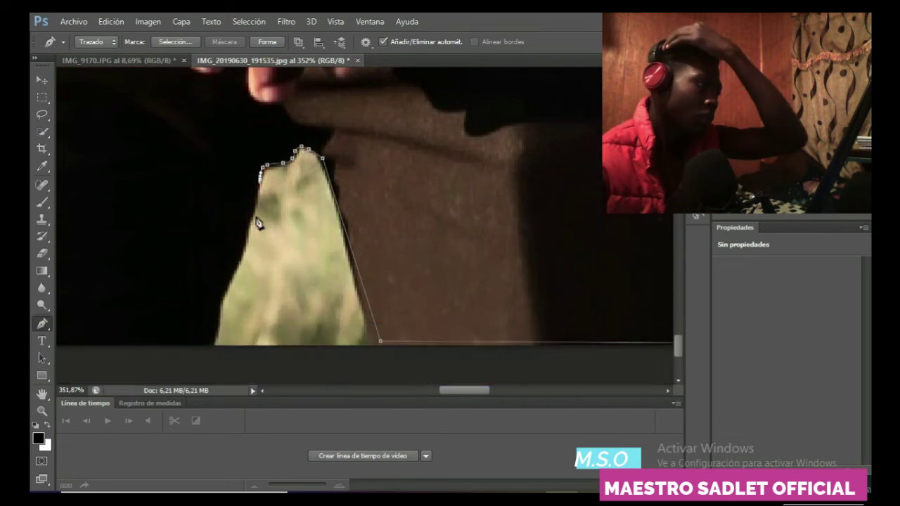
pyautogui.click(253, 209)
pyautogui.click(248, 224)
pyautogui.click(244, 234)
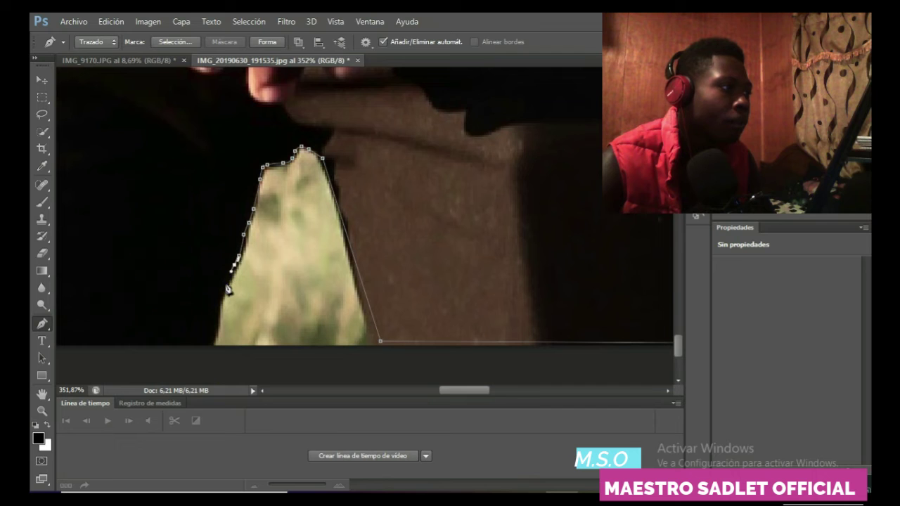
pyautogui.click(219, 310)
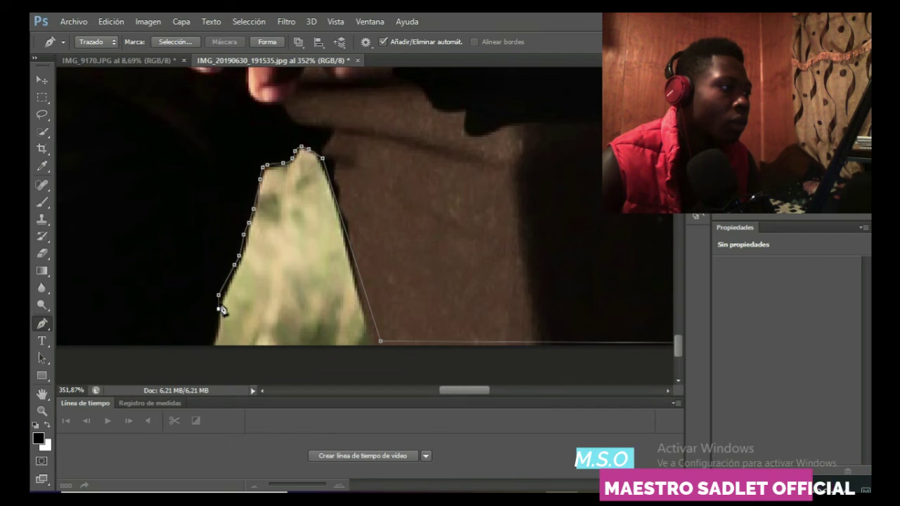
pyautogui.scroll(-3, 225, 290)
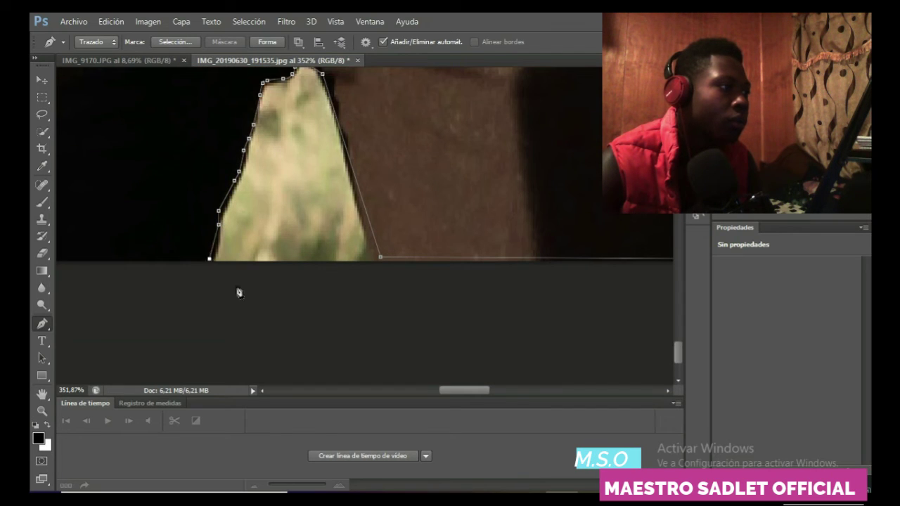
pyautogui.moveTo(454, 391); pyautogui.dragTo(398, 392)
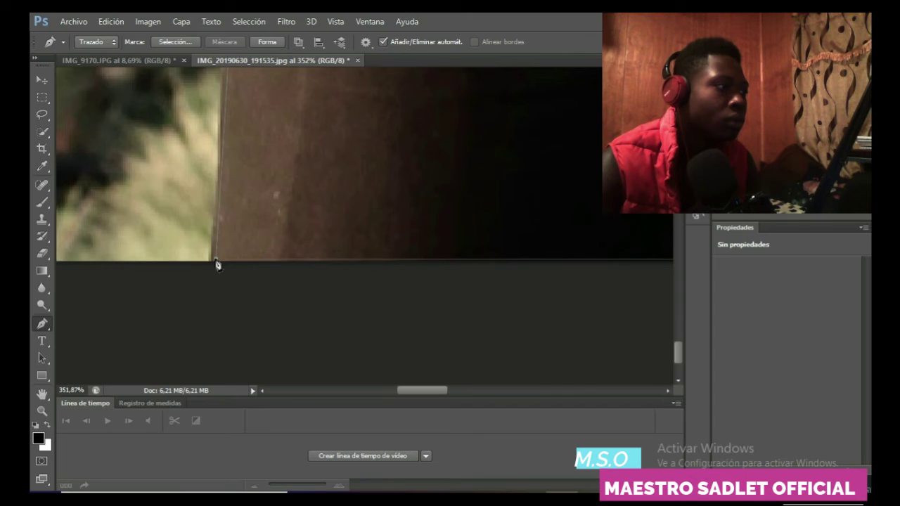
# Convert the finished path around the man into a new anti-aliased selection with a feather radius of 0 pixels
pyautogui.click(42, 410)
pyautogui.hotkey('ctrl', '0')
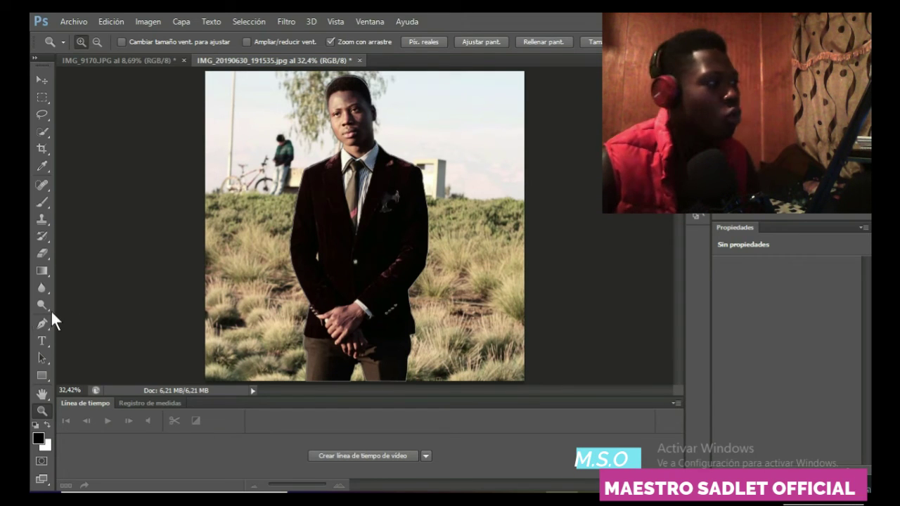
pyautogui.click(43, 322)
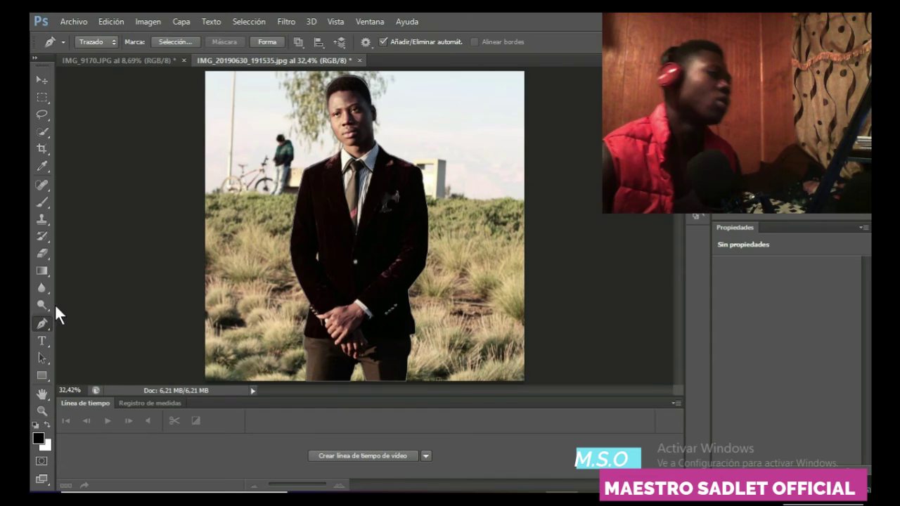
pyautogui.rightClick(355, 119)
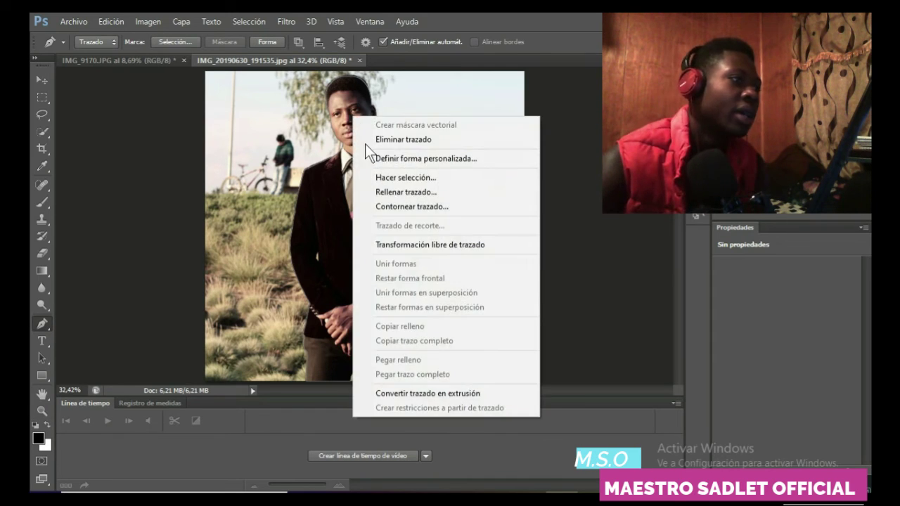
pyautogui.click(403, 179)
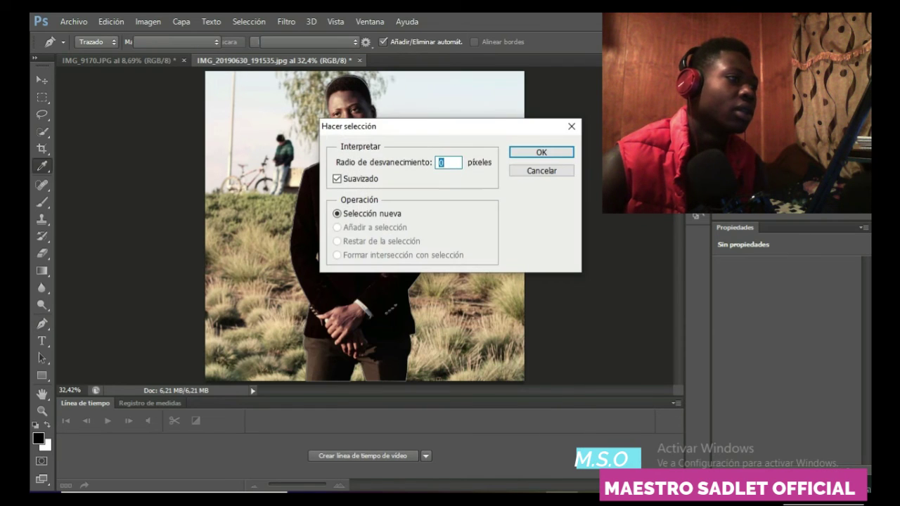
pyautogui.click(560, 156)
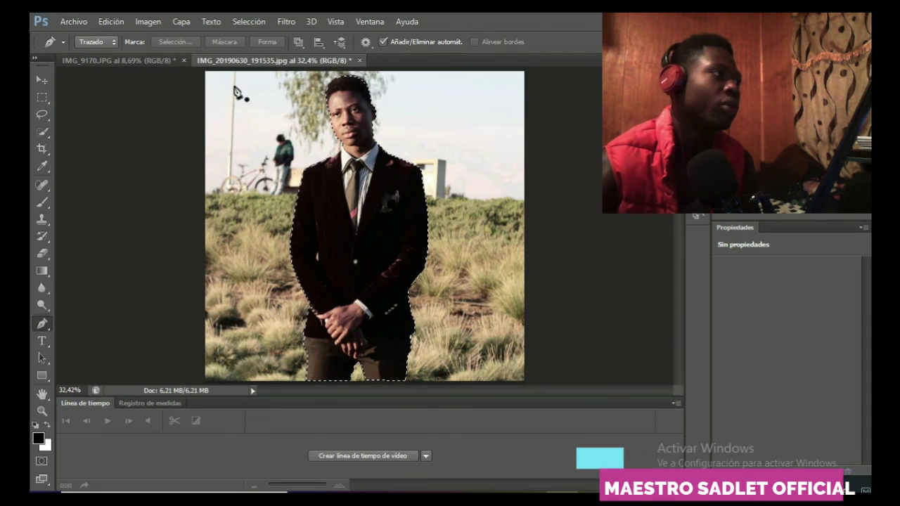
# Create a new RGB document at the default Photoshop size of 16,02 × 11,99 cm, keeping the name Sin título-1
pyautogui.click(77, 22)
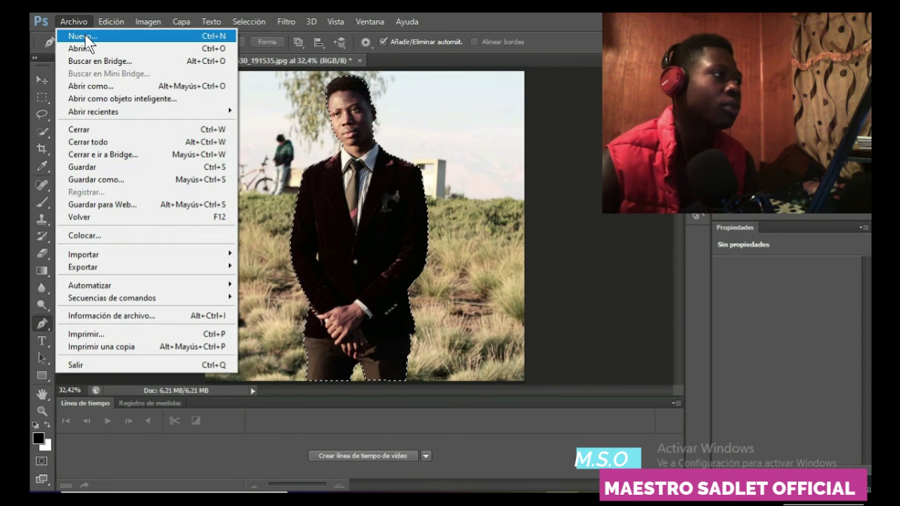
pyautogui.click(85, 35)
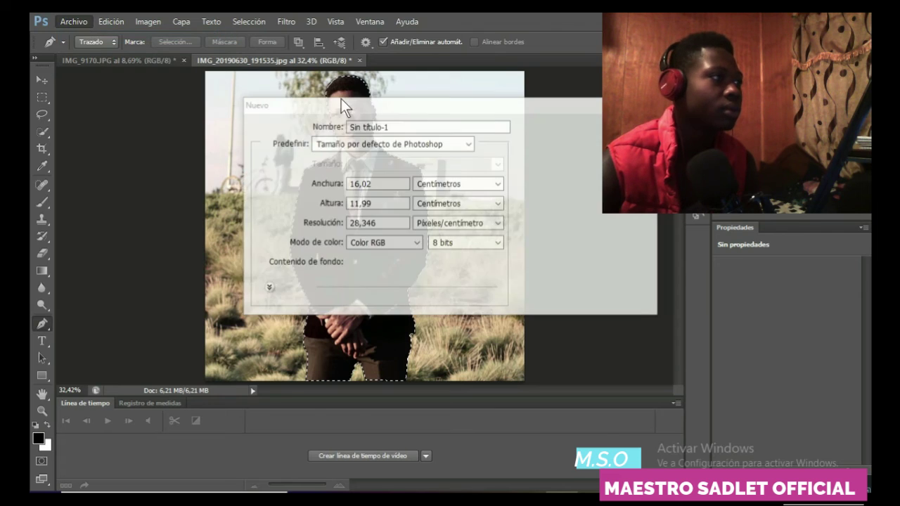
pyautogui.click(537, 129)
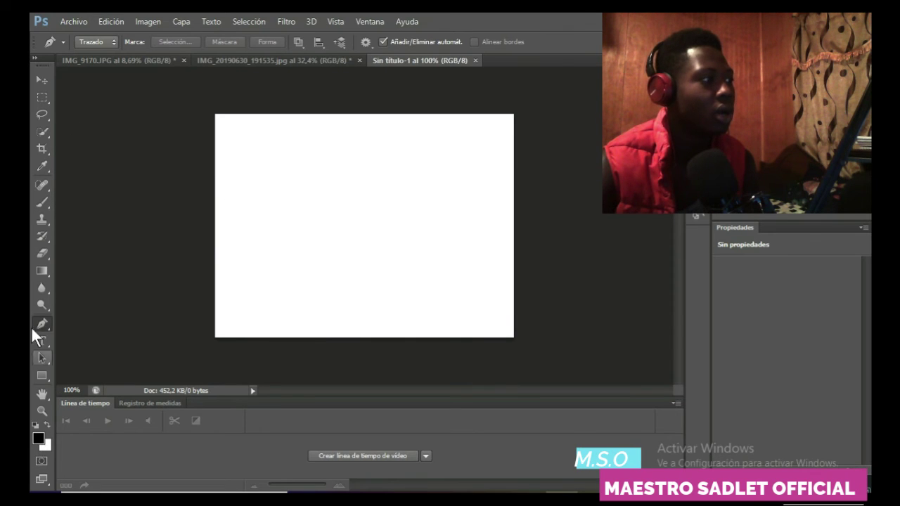
# Fill the new document's white canvas with black using the Paint Bucket tool
pyautogui.click(42, 269)
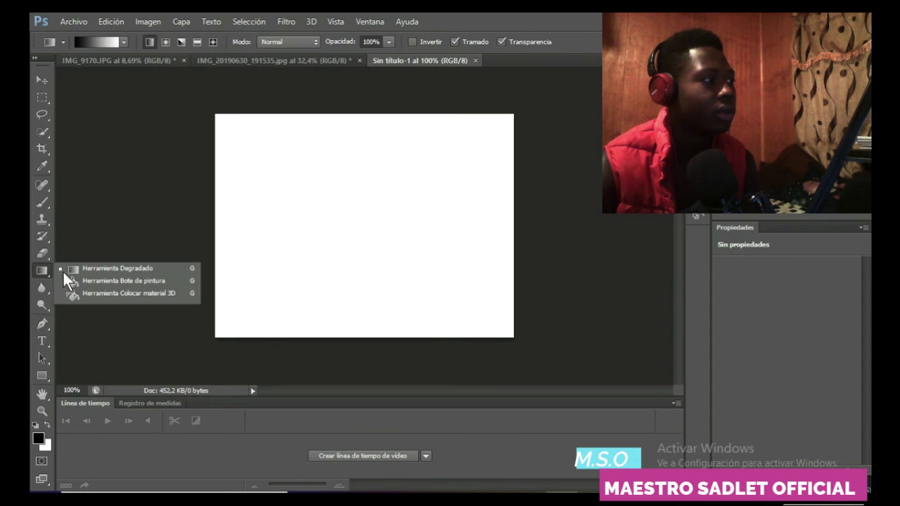
pyautogui.click(74, 284)
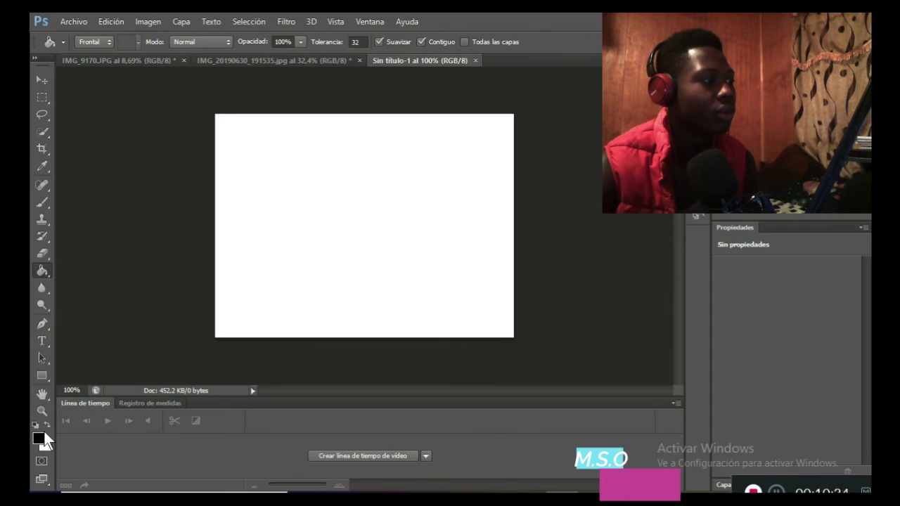
pyautogui.click(374, 200)
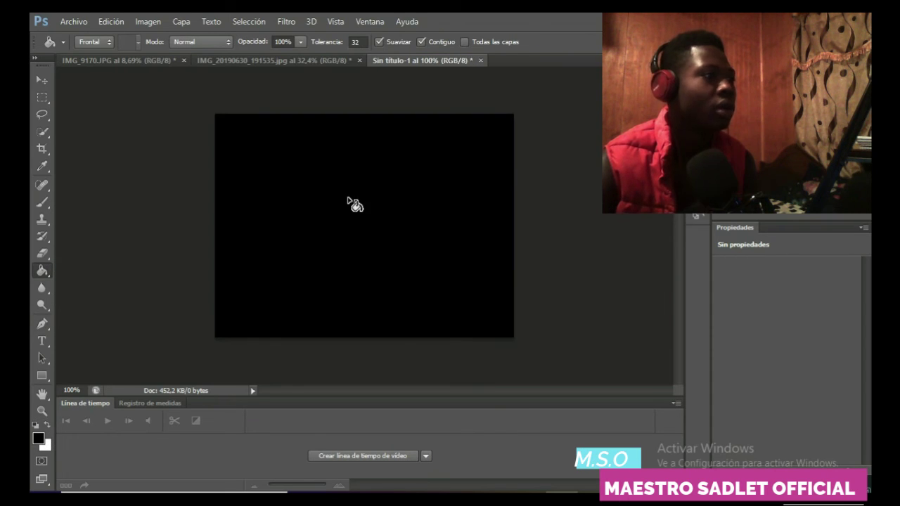
# Enlarge the black document's canvas with the Crop tool by extending its upper-left corner outward, mostly in width
pyautogui.click(42, 149)
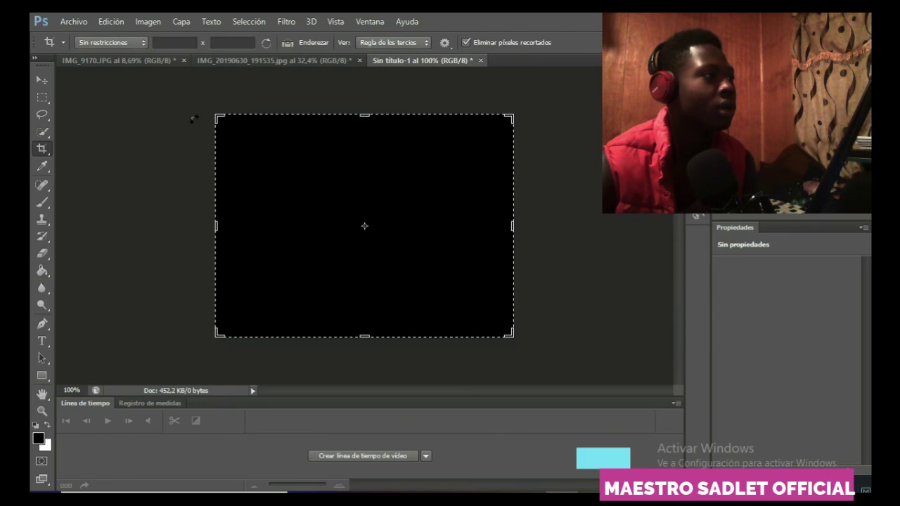
pyautogui.moveTo(215, 114); pyautogui.dragTo(88, 90)
pyautogui.press('Return')
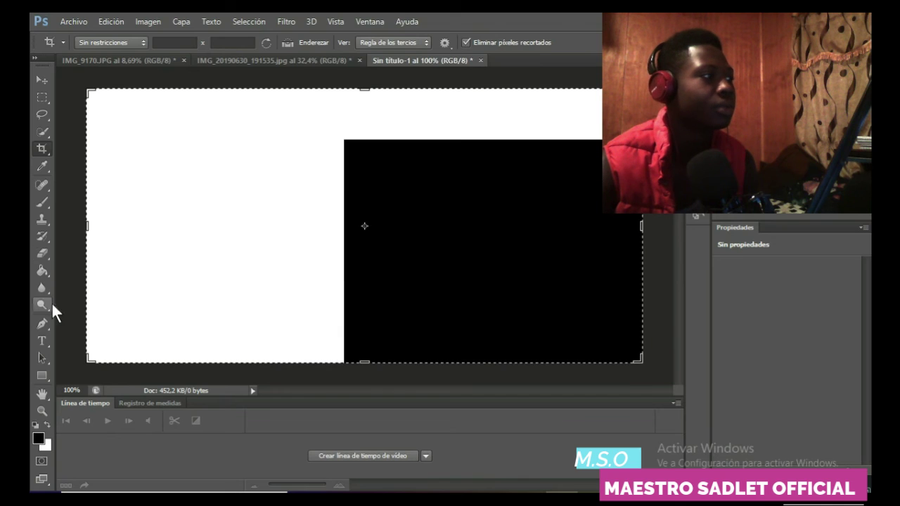
# Fill the white area added around the black rectangle with black using the Paint Bucket tool
pyautogui.click(42, 271)
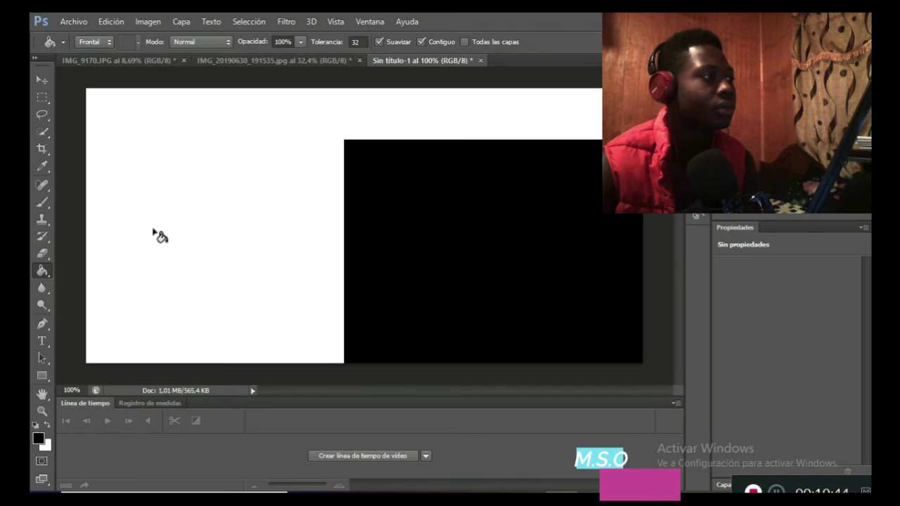
pyautogui.click(158, 235)
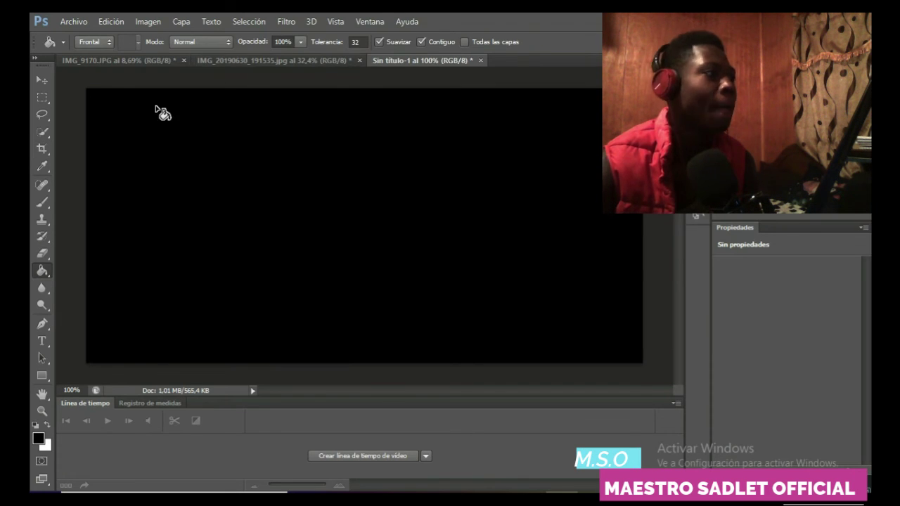
# Copy the selected man from IMG_20190630_191535.jpg into the black Sin título-1 document with the Move tool
pyautogui.click(224, 60)
pyautogui.click(162, 62)
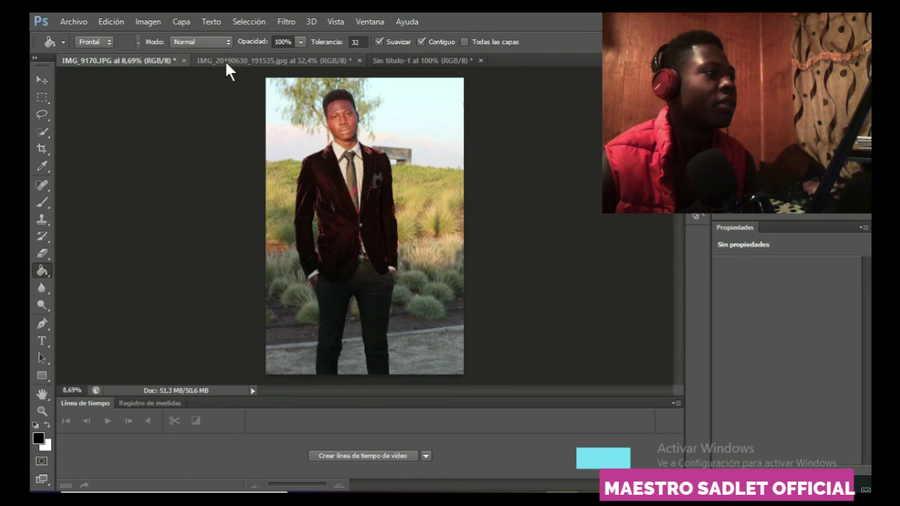
pyautogui.click(225, 62)
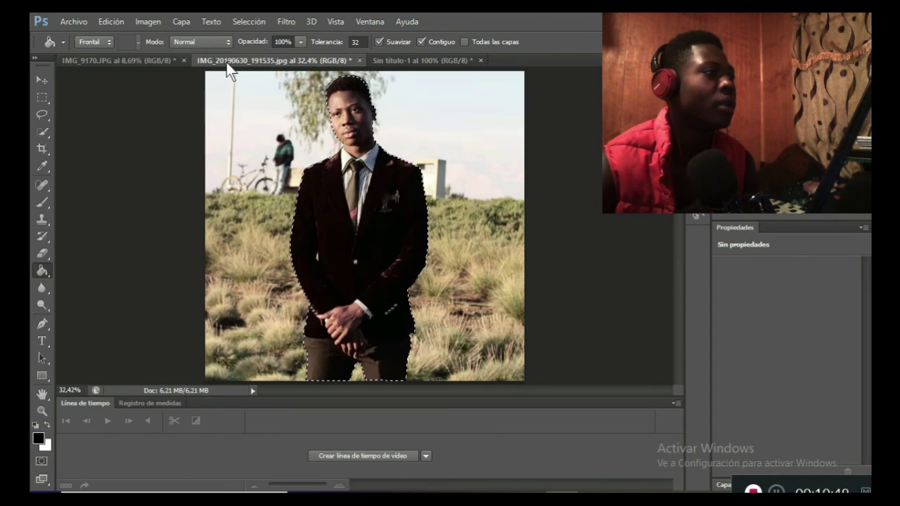
pyautogui.click(42, 80)
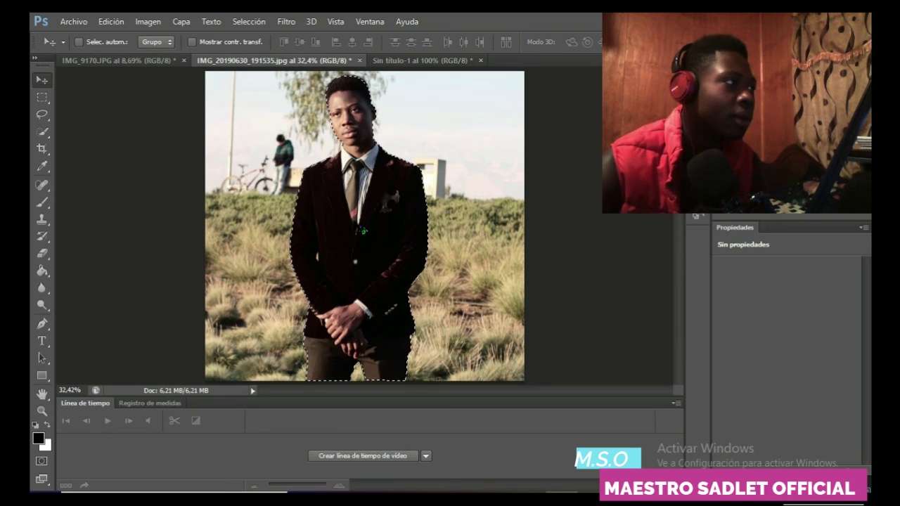
pyautogui.moveTo(355, 180); pyautogui.dragTo(364, 206)
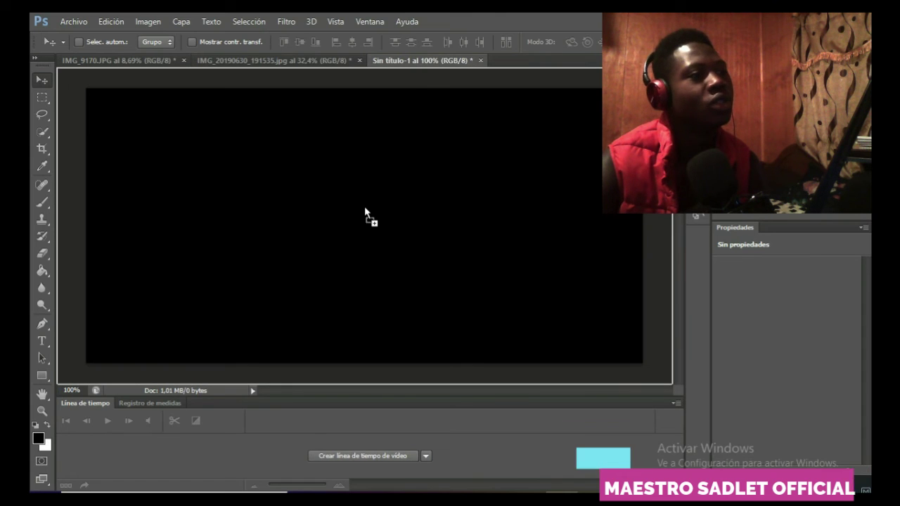
pyautogui.moveTo(364, 206); pyautogui.dragTo(361, 262)
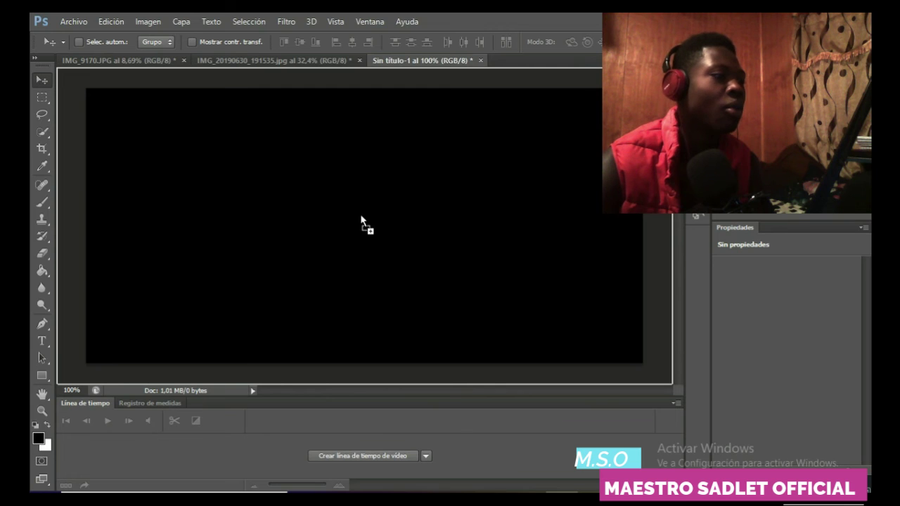
pyautogui.moveTo(360, 214); pyautogui.dragTo(361, 216)
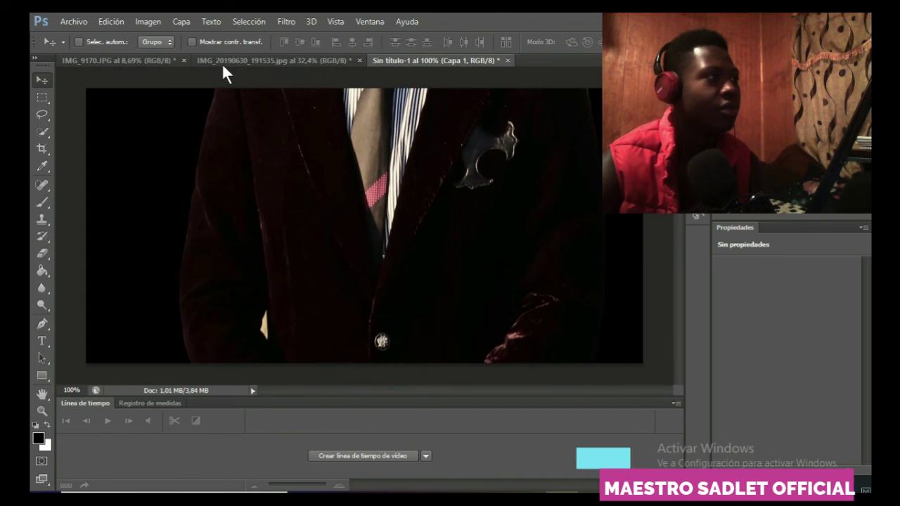
# Show the transform controls and move the cut-out man down until his head is inside the canvas
pyautogui.click(221, 41)
pyautogui.moveTo(410, 90); pyautogui.dragTo(399, 296)
pyautogui.moveTo(417, 240); pyautogui.dragTo(418, 249)
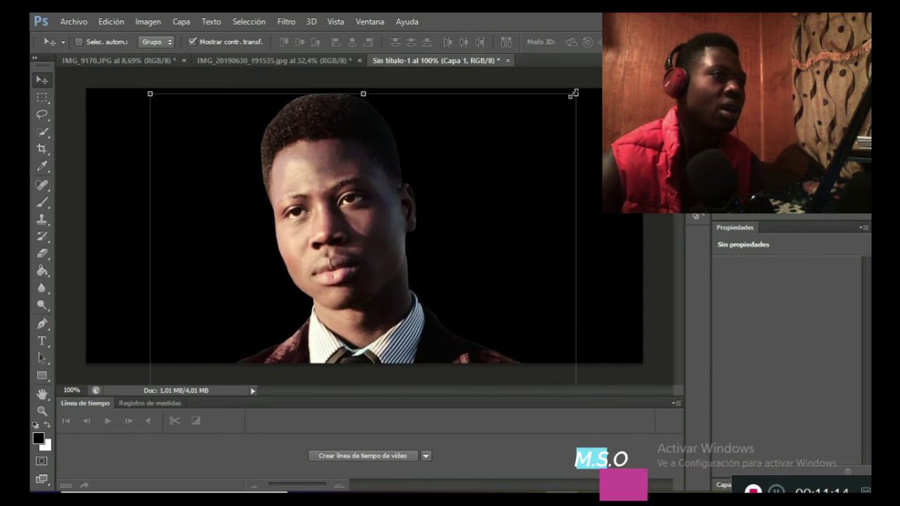
# Scale the cut-out man down so that his whole figure fits the canvas height, and apply the transformation
pyautogui.moveTo(573, 94); pyautogui.dragTo(495, 142)
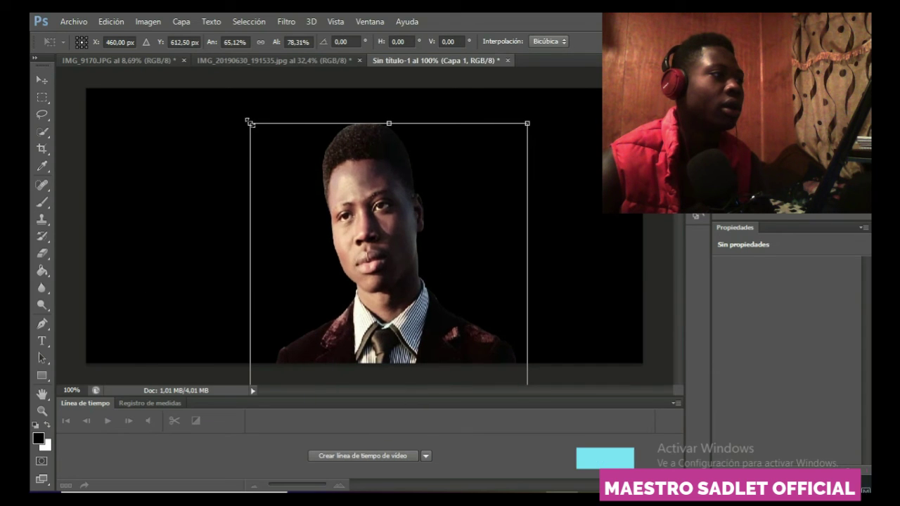
pyautogui.moveTo(267, 265); pyautogui.dragTo(355, 325)
pyautogui.moveTo(512, 306); pyautogui.dragTo(485, 255)
pyautogui.moveTo(430, 291); pyautogui.dragTo(440, 181)
pyautogui.moveTo(391, 255); pyautogui.dragTo(398, 142)
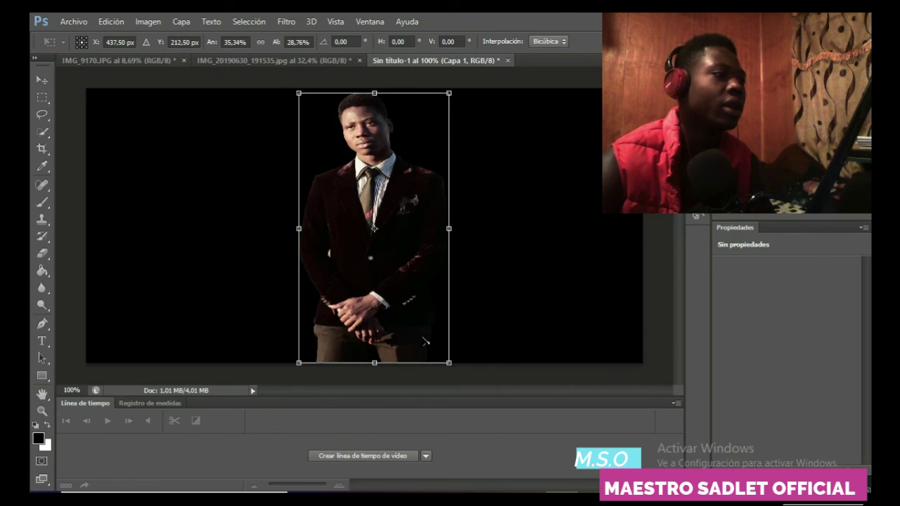
pyautogui.moveTo(425, 363); pyautogui.dragTo(437, 362)
pyautogui.press('Return')
# Shift the scaled man slightly left of the canvas centre and hide the transform controls
pyautogui.moveTo(392, 210)
pyautogui.mouseDown()
pyautogui.moveTo(379, 209)
pyautogui.moveTo(384, 215)
pyautogui.mouseUp()
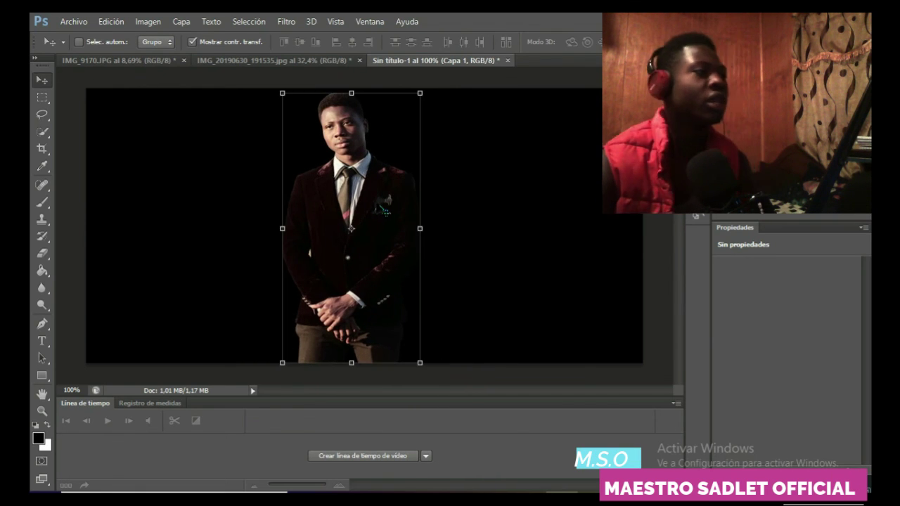
pyautogui.click(199, 41)
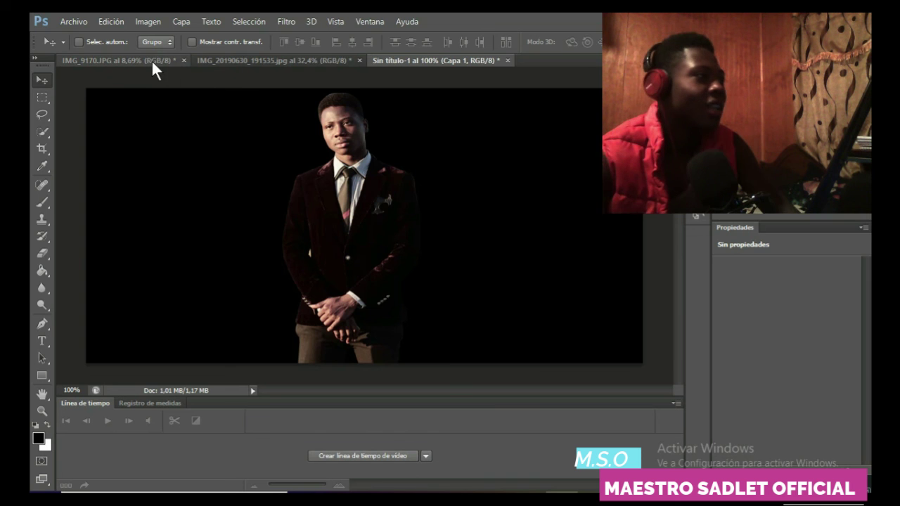
# Try moving the selected man sideways within IMG_20190630_191535.jpg, and return him to his original place
pyautogui.click(201, 59)
pyautogui.moveTo(379, 137); pyautogui.dragTo(472, 132)
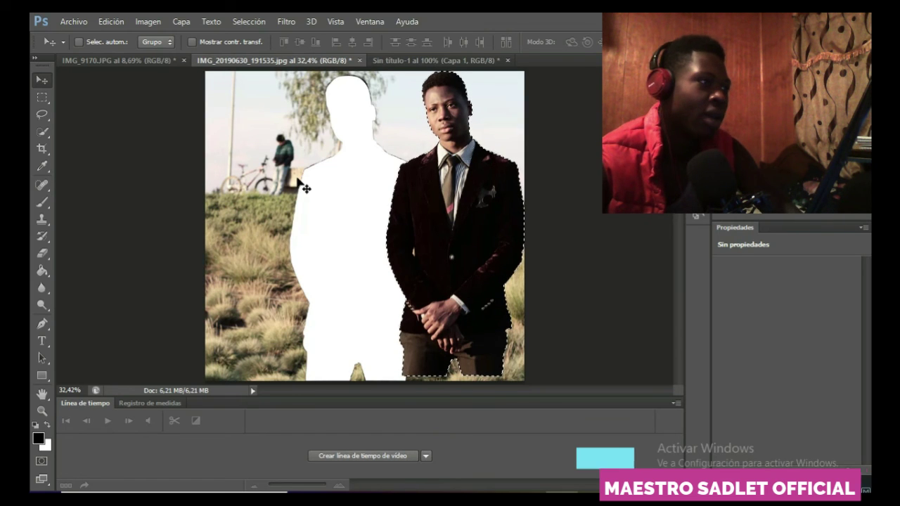
pyautogui.moveTo(460, 153); pyautogui.dragTo(416, 153)
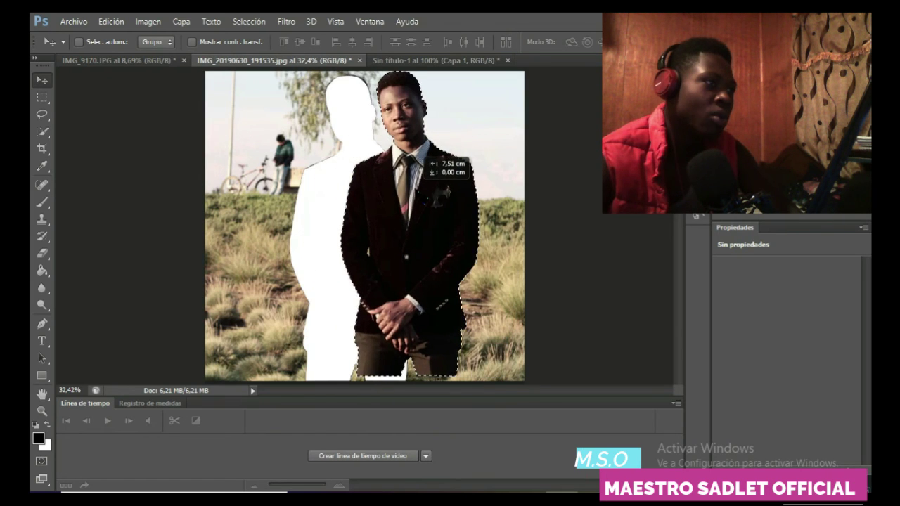
pyautogui.moveTo(416, 188); pyautogui.dragTo(436, 190)
pyautogui.moveTo(441, 158); pyautogui.dragTo(385, 206)
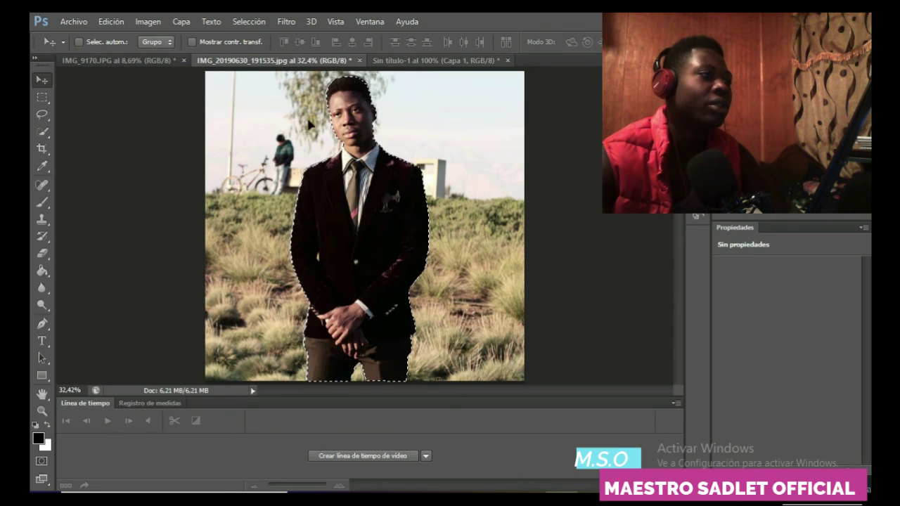
pyautogui.click(424, 60)
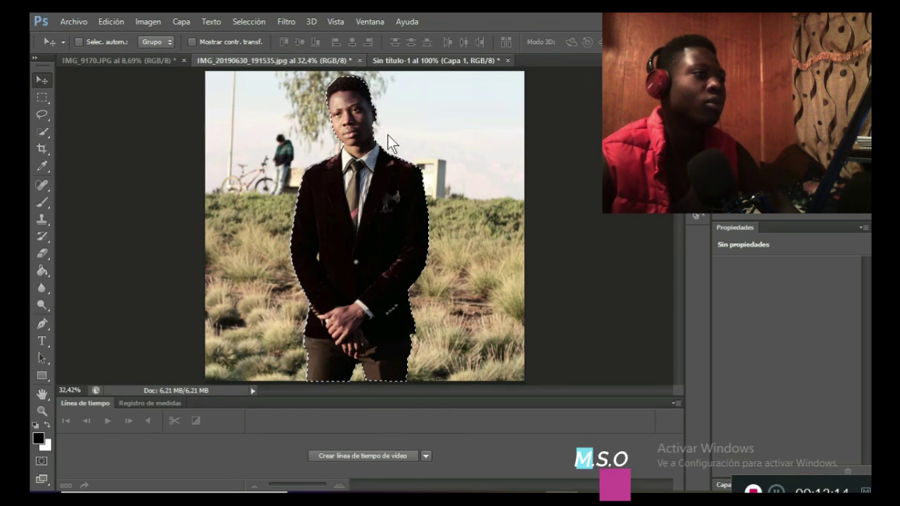